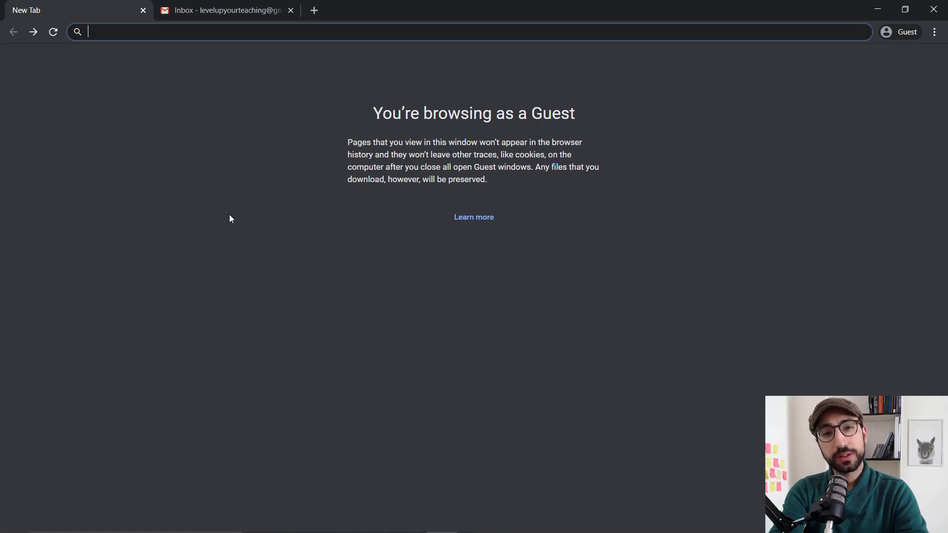
- Visit bigbluebutton.org and open its demo server's Greenlight welcome page via TRY NOW!
text(bigblueb)
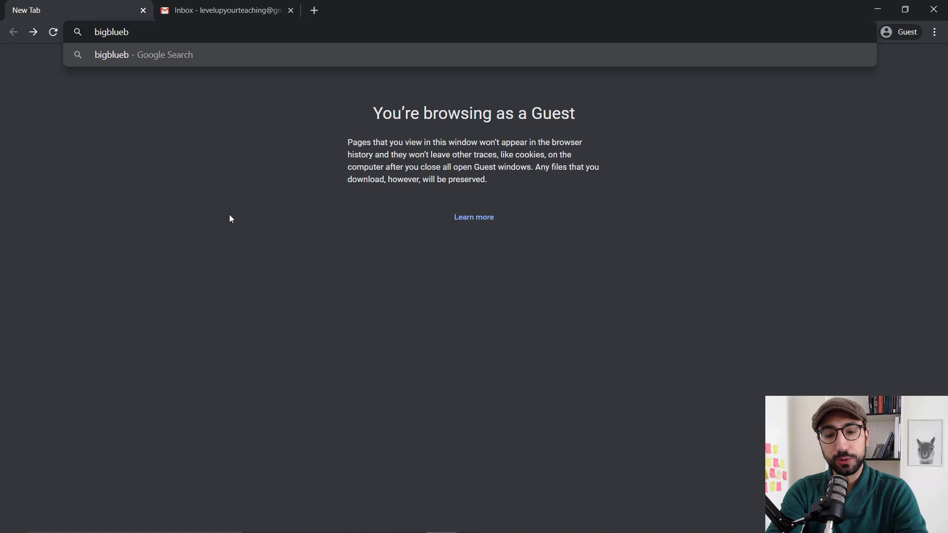
text(utton.org)
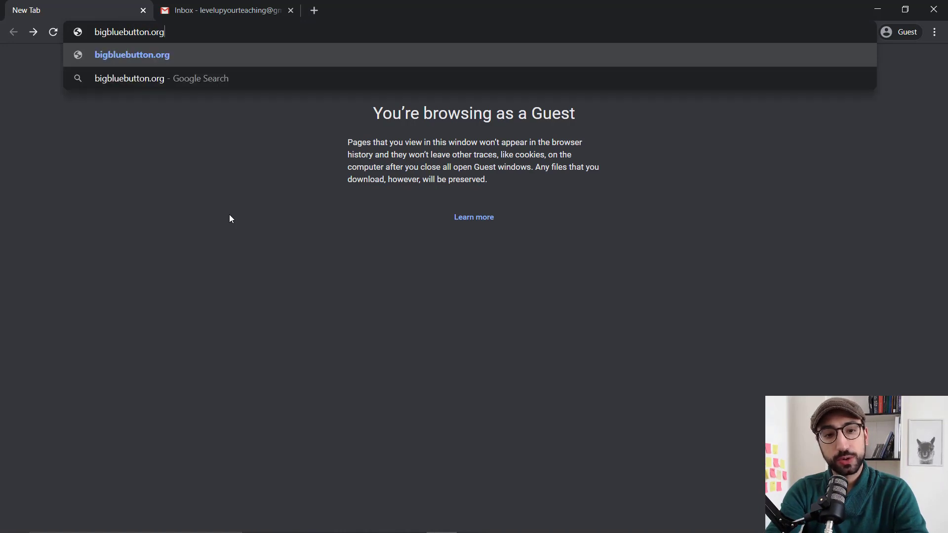
key(Return)
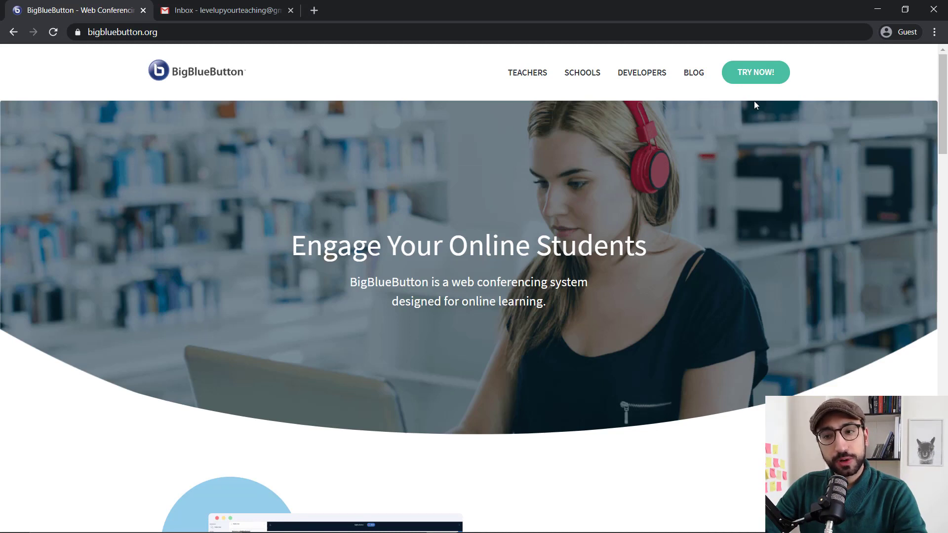
click(759, 85)
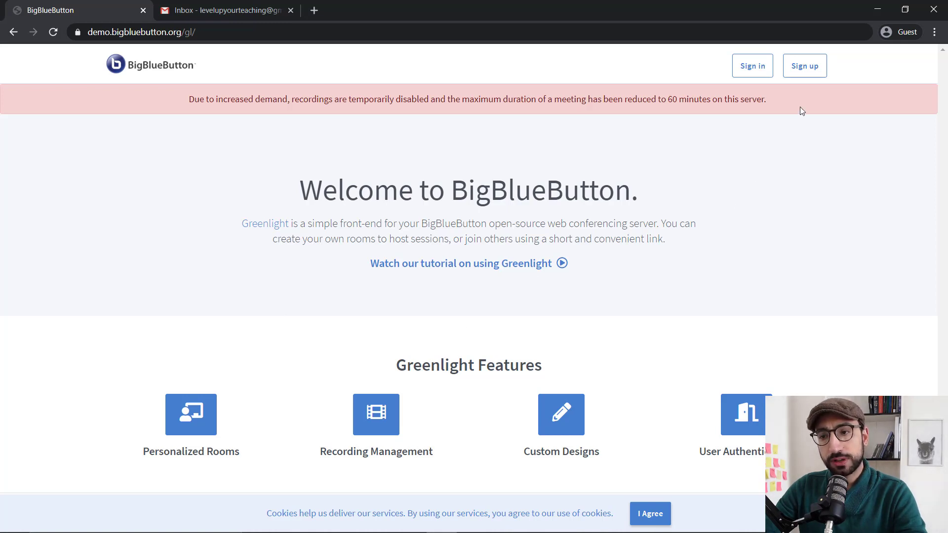
- Open the Sign up form and scroll down to its fields
click(805, 75)
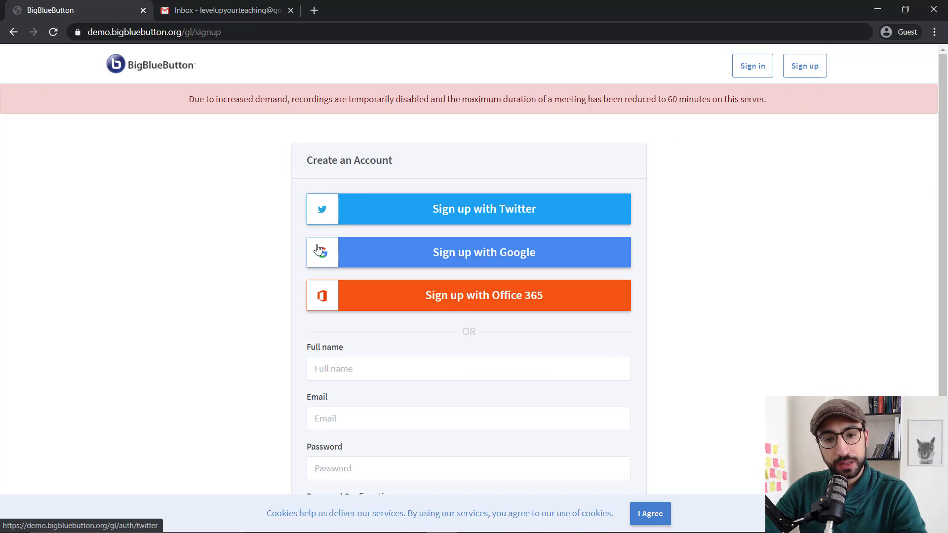
scroll(216, 197, down, 1)
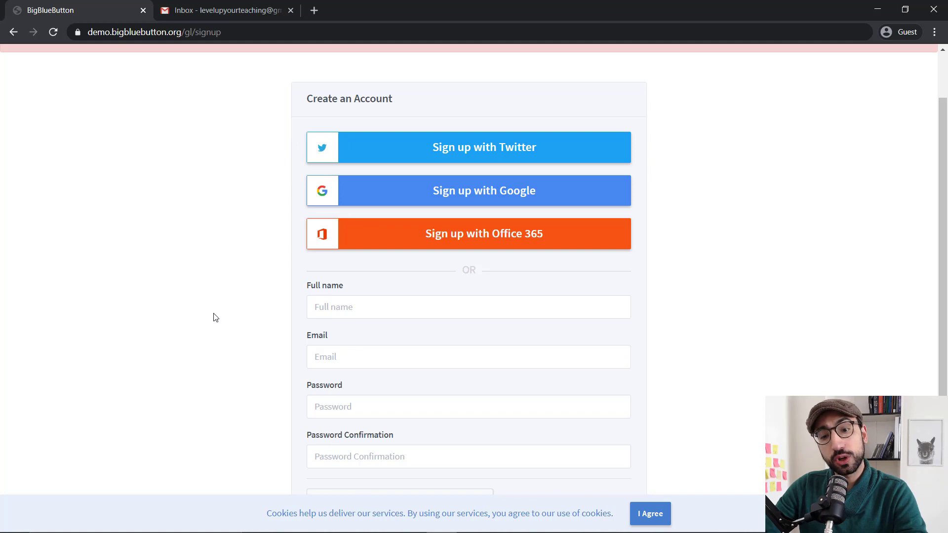
scroll(231, 311, down, 1)
- Fill in the full name, paste the e-mail, and enter the password and its confirmation
click(386, 250)
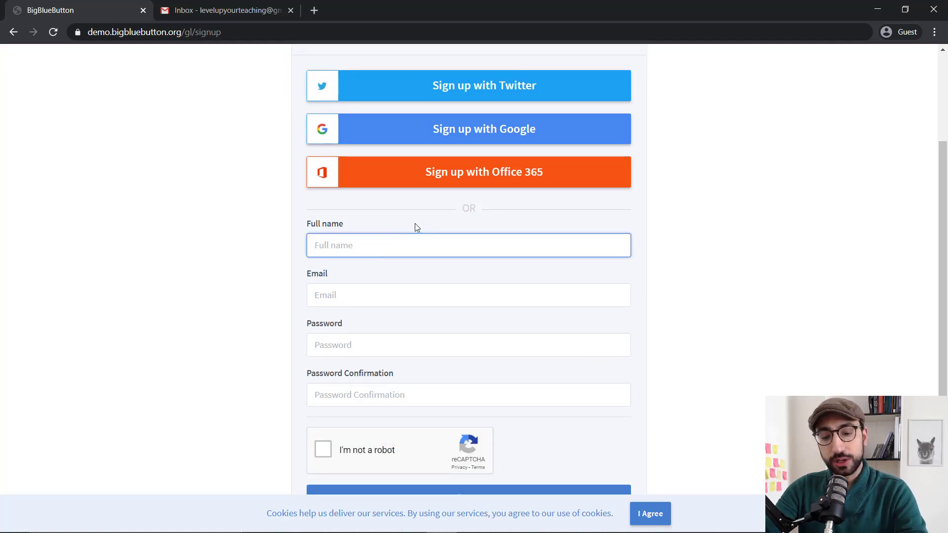
text(Anthony)
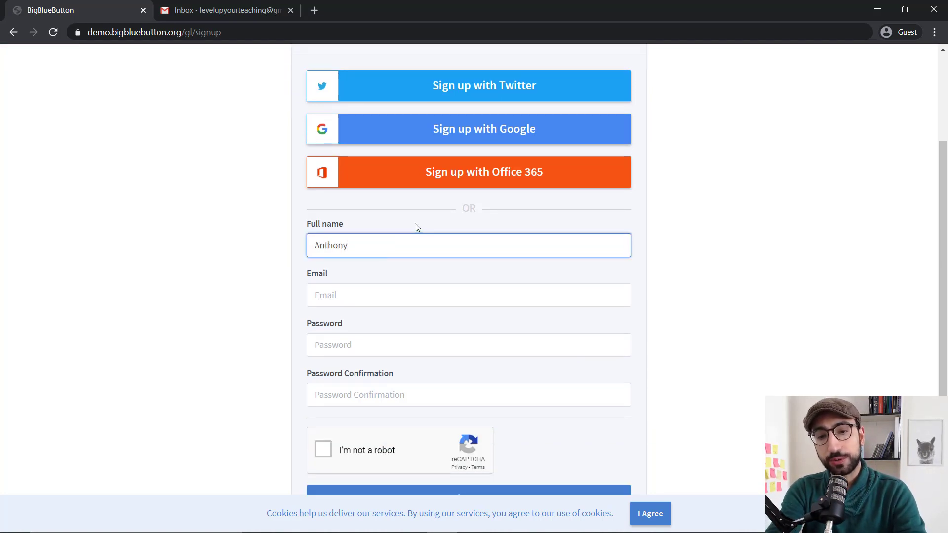
key(Tab)
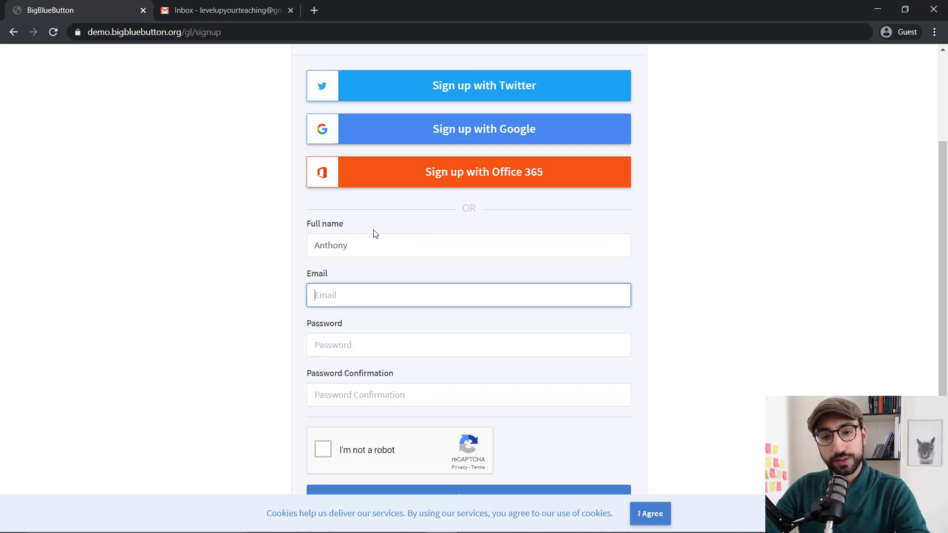
key(ctrl+v)
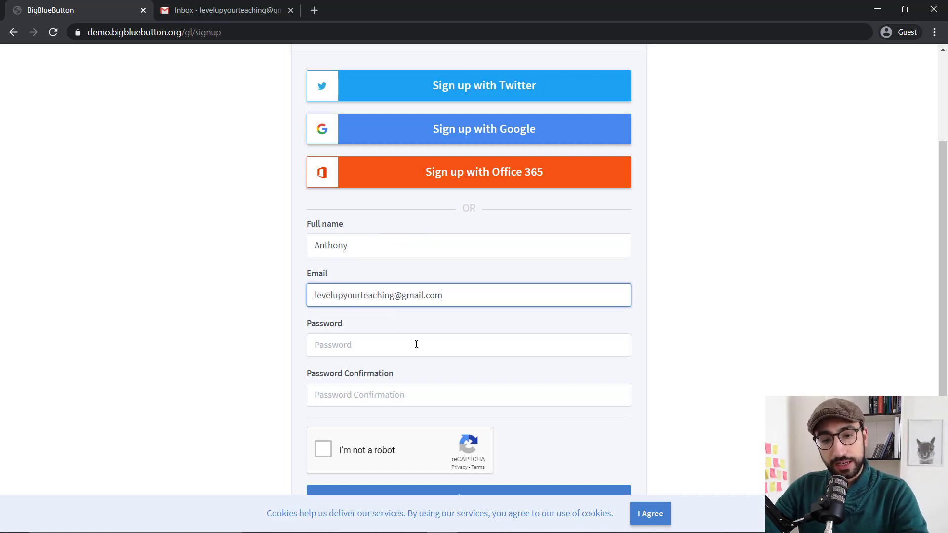
click(401, 335)
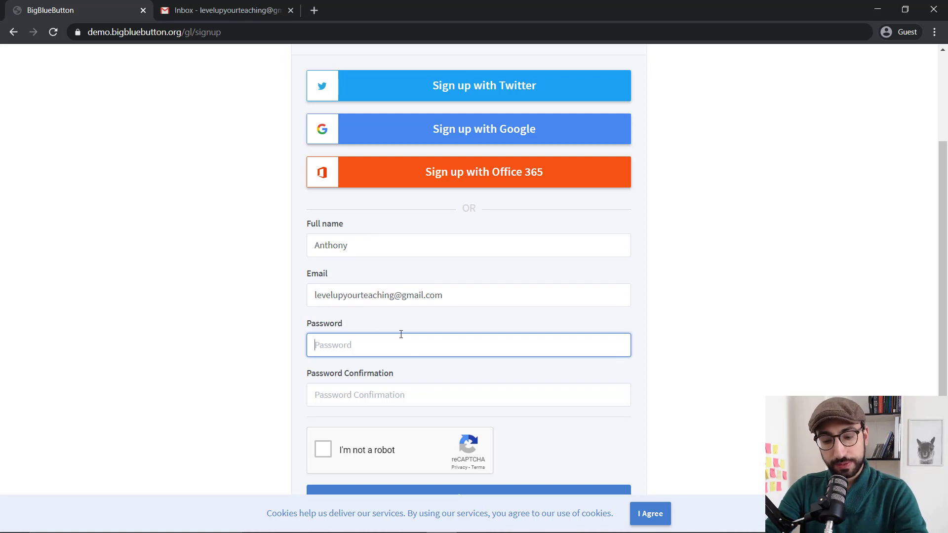
text(•••••••••••)
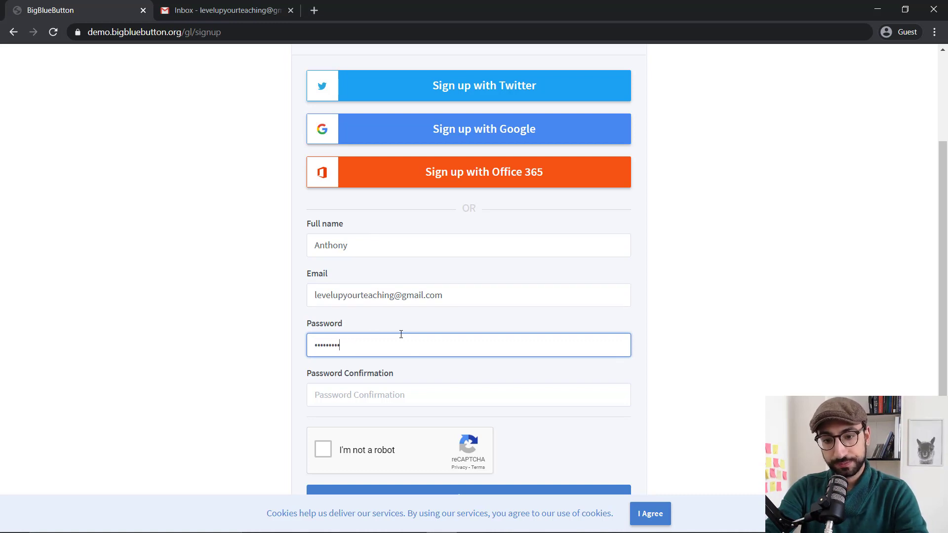
key(Tab)
text(•••••••••)
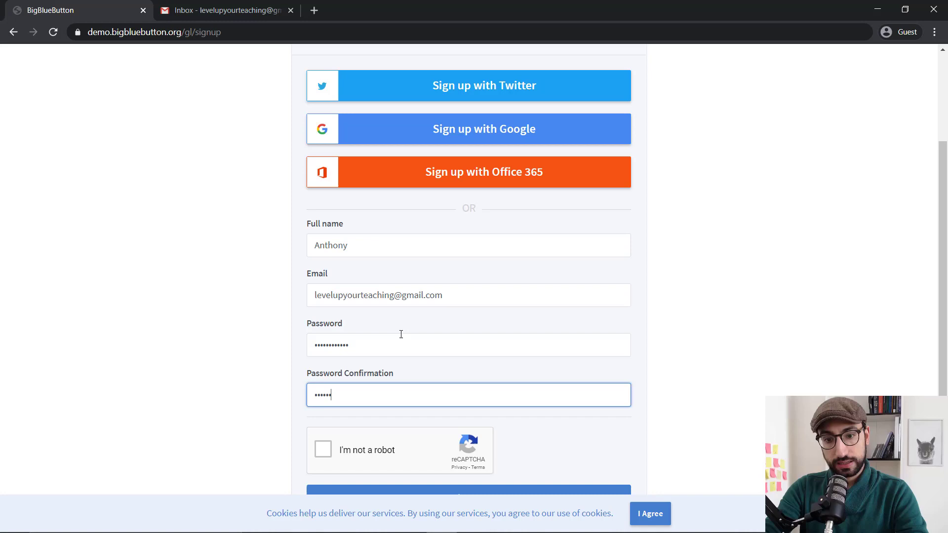
text(•••)
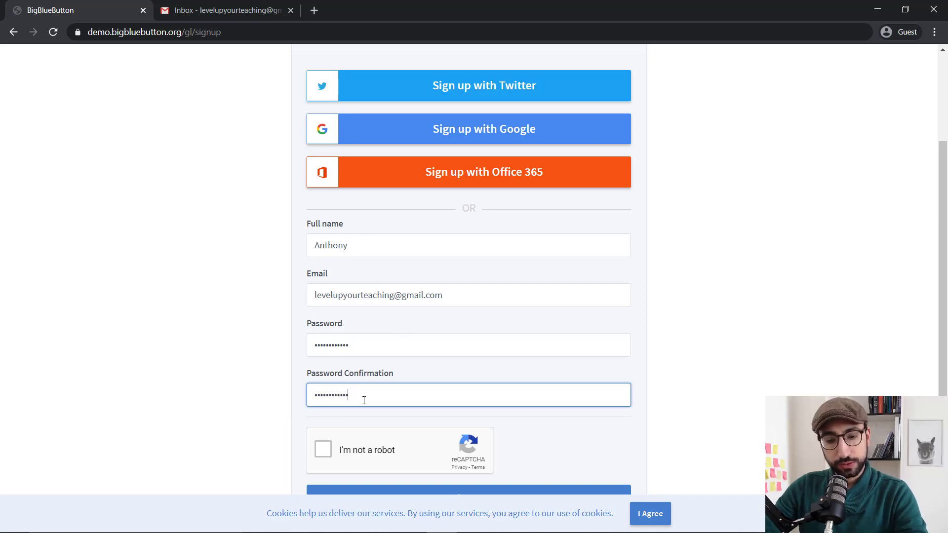
- Pass the reCAPTCHA by selecting the three statue images, then submit the account registration
click(330, 455)
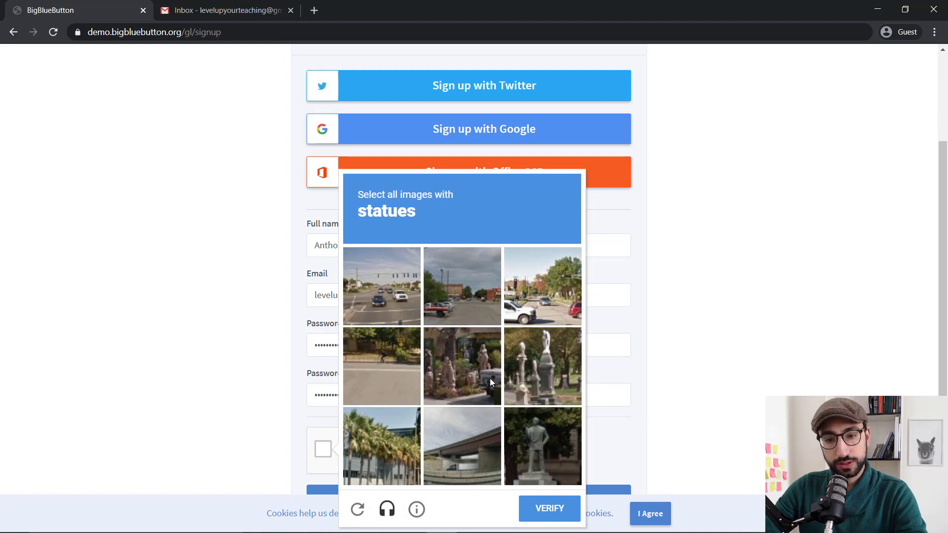
scroll(490, 378, down, 1)
click(559, 369)
click(538, 441)
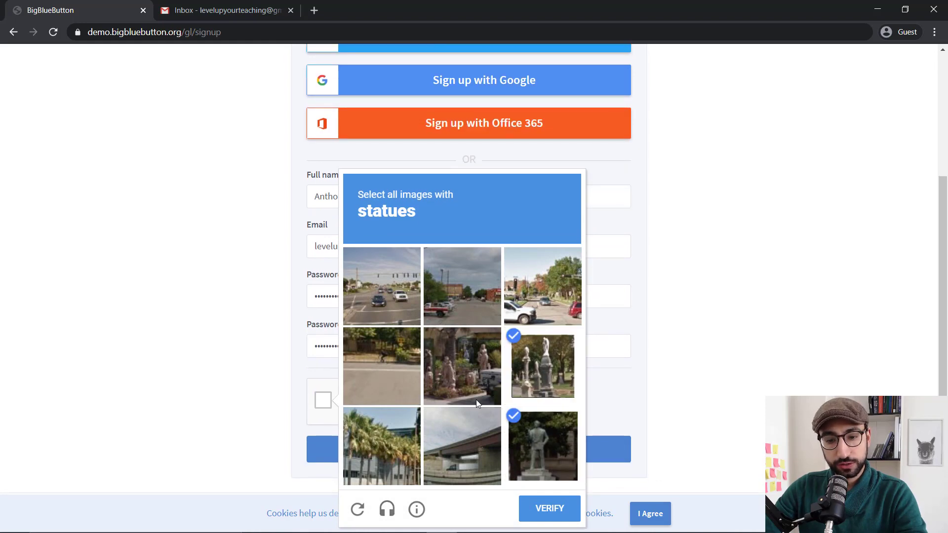
click(464, 367)
click(558, 509)
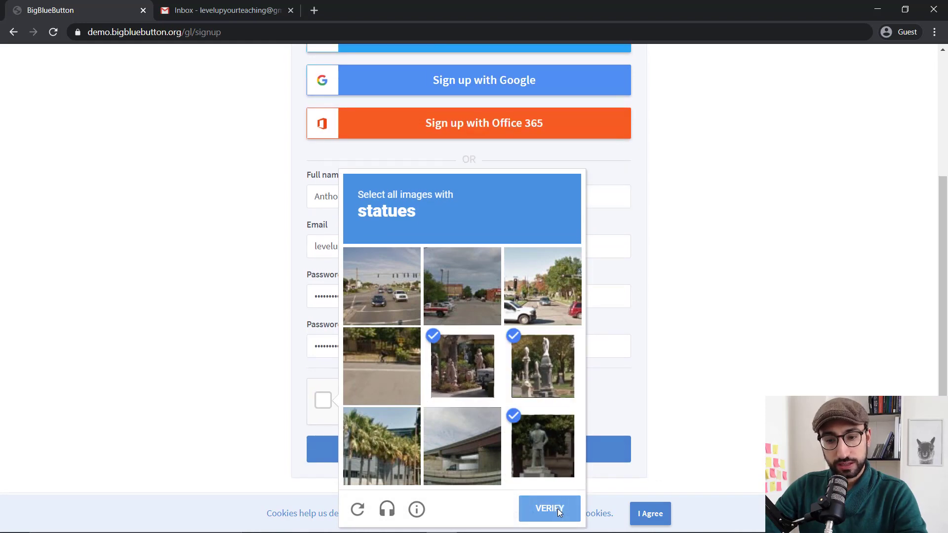
click(563, 450)
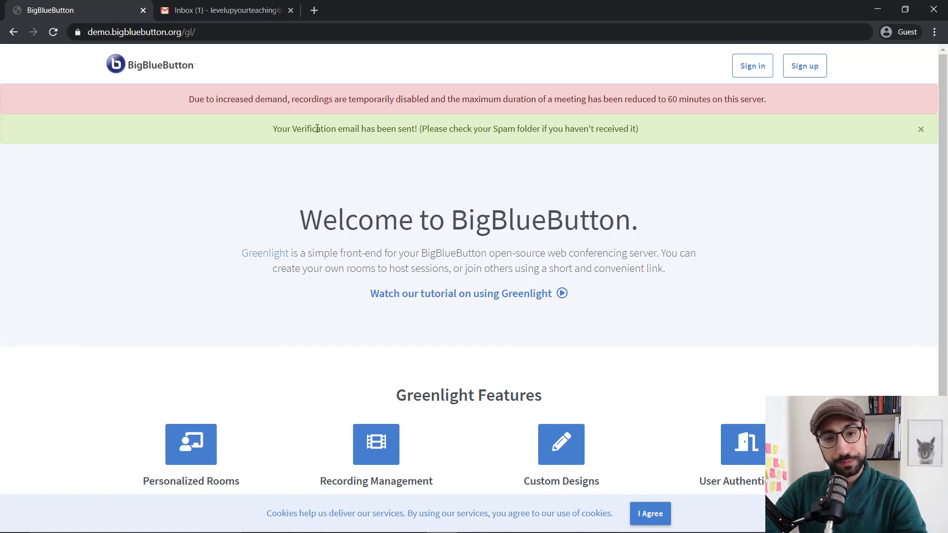
- Open the 'Welcome to BigBlueButton' email in Gmail and use its Verify Account link
click(207, 12)
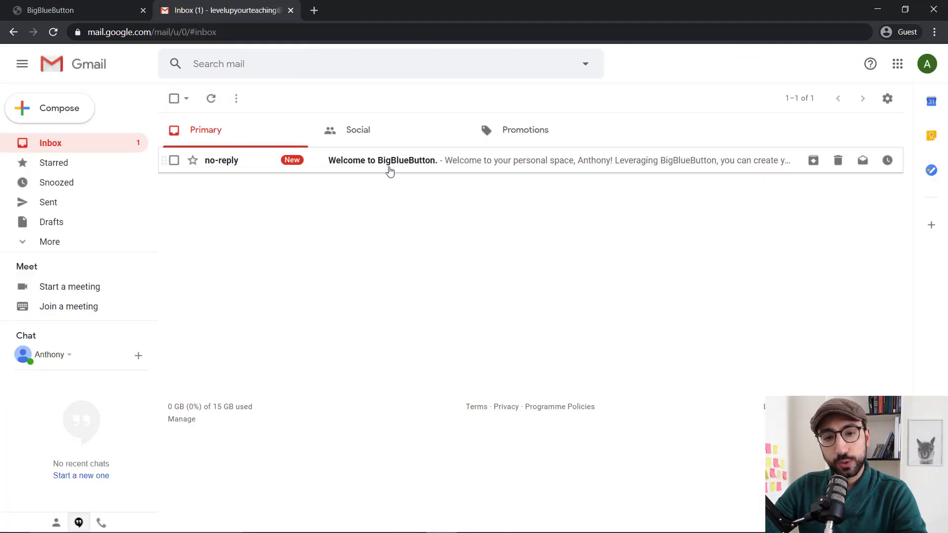
click(390, 170)
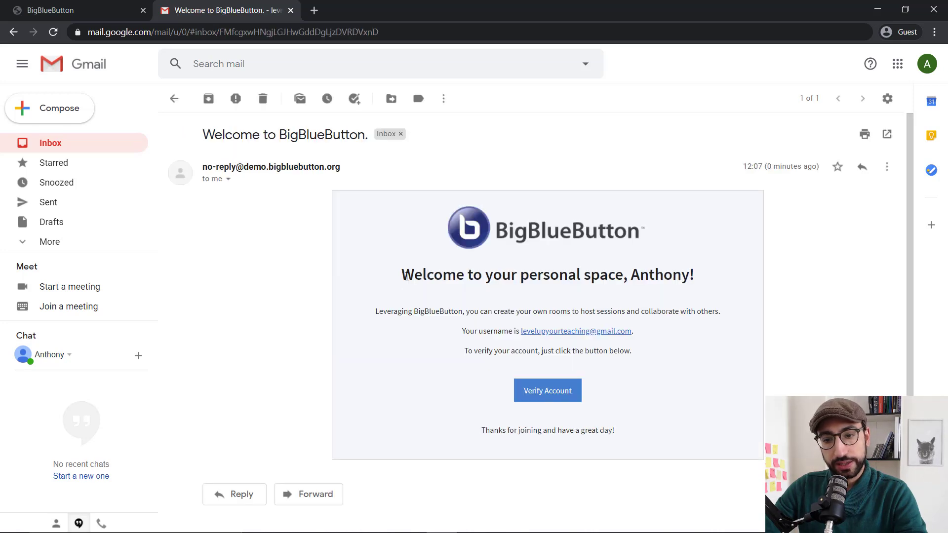
click(542, 395)
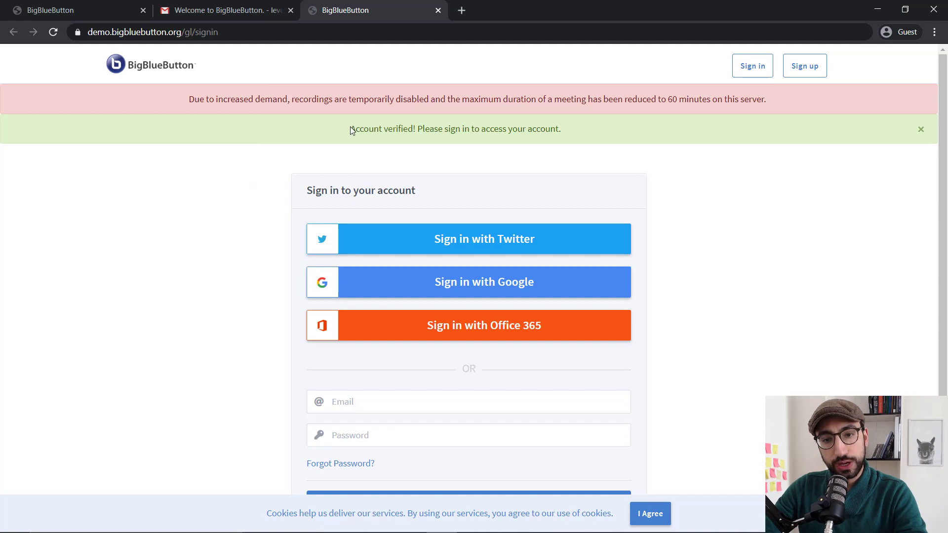
- Enter the account e-mail and password on the sign-in page and submit
drag(350, 129, 579, 145)
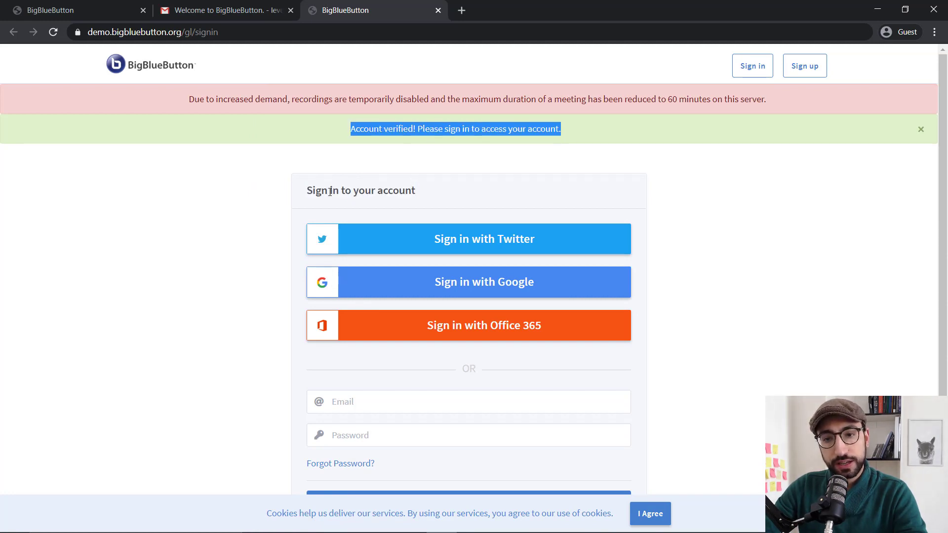
click(241, 211)
scroll(240, 211, down, 2)
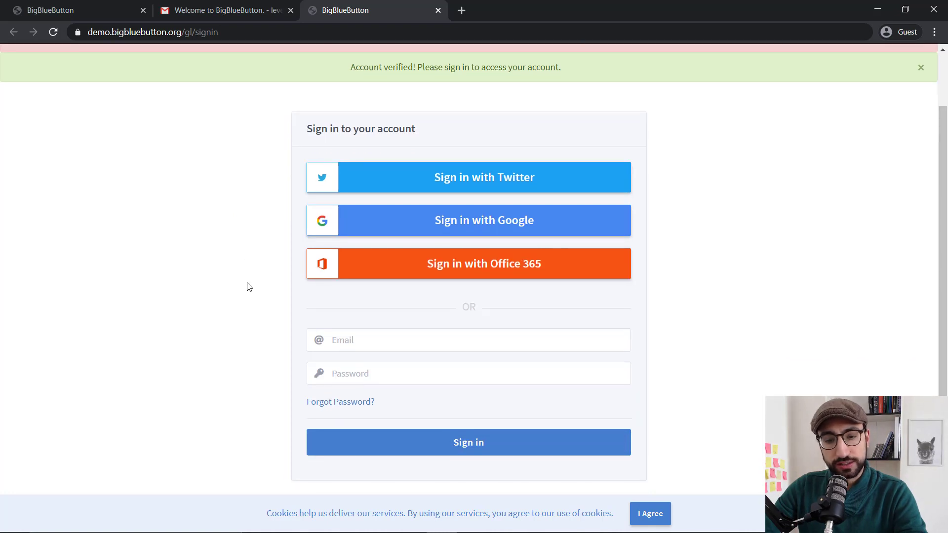
click(405, 345)
key(ctrl+v)
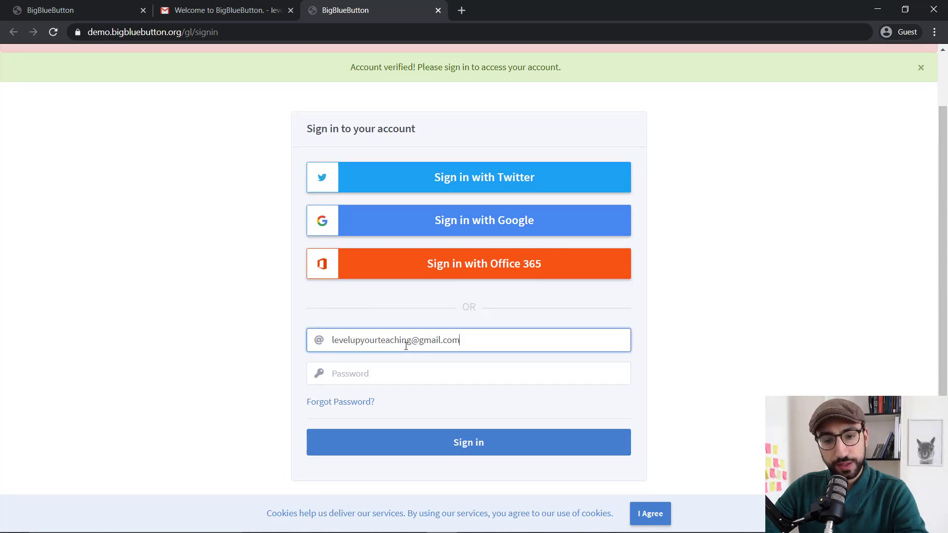
click(417, 373)
text(•)
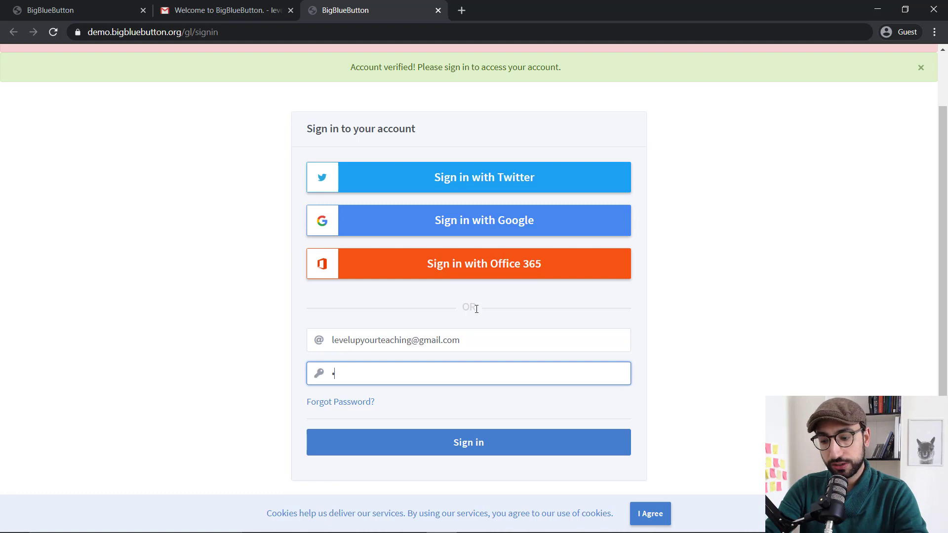
text(•••••••••••)
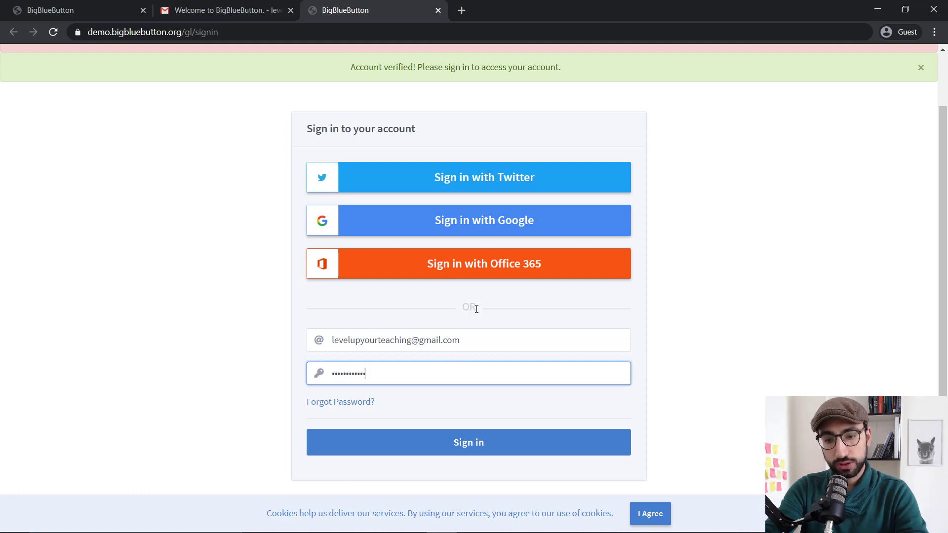
key(Return)
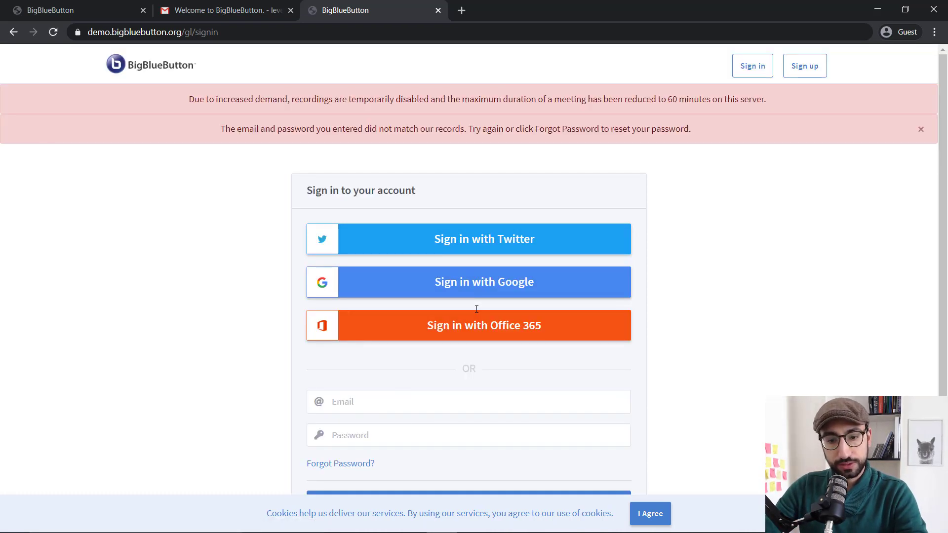
- Re-enter the e-mail and password after the mismatch error and sign in again
click(384, 406)
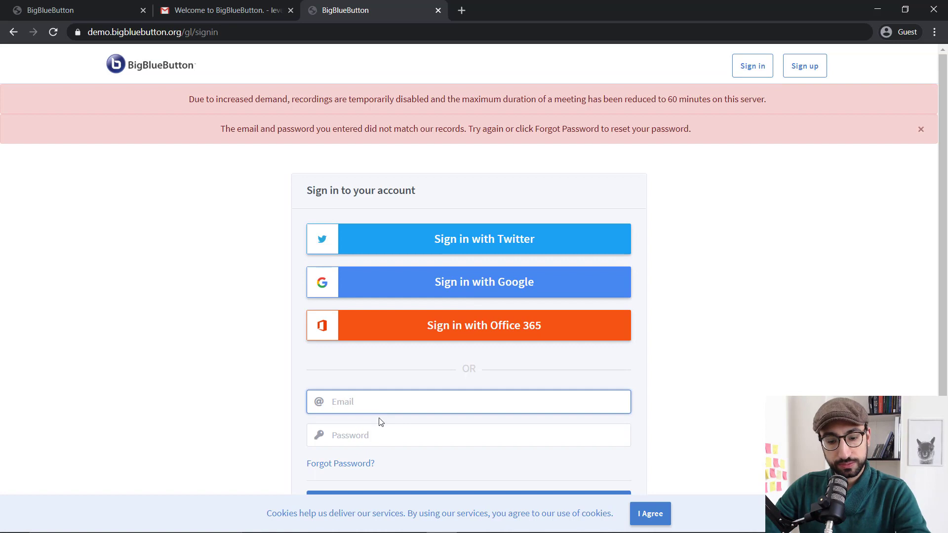
key(ctrl+v)
click(388, 433)
text(•••••••••••)
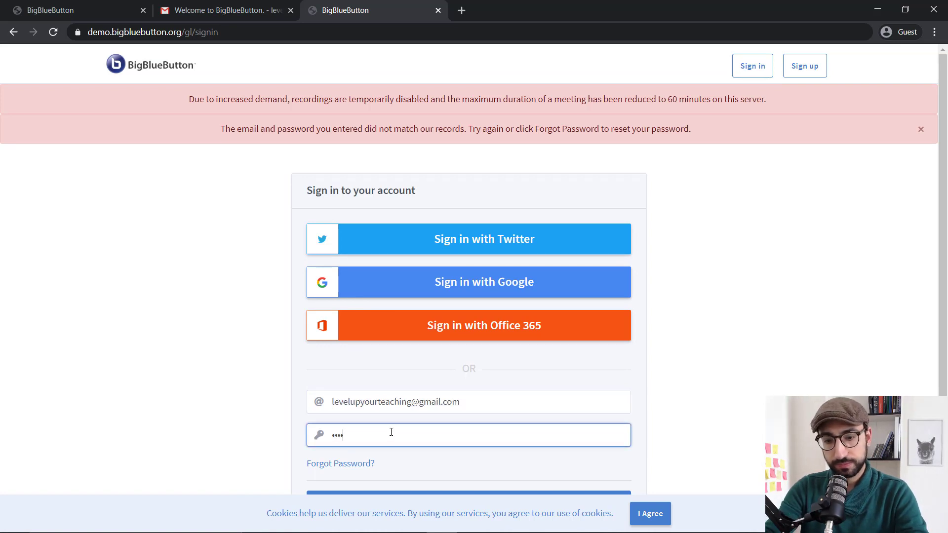
key(Return)
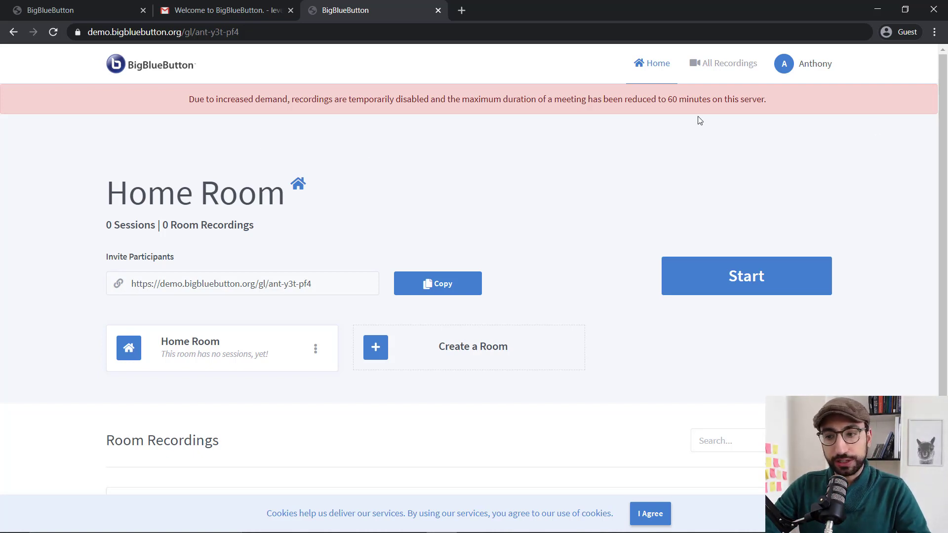
scroll(945, 236, down, 1)
scroll(945, 236, up, 1)
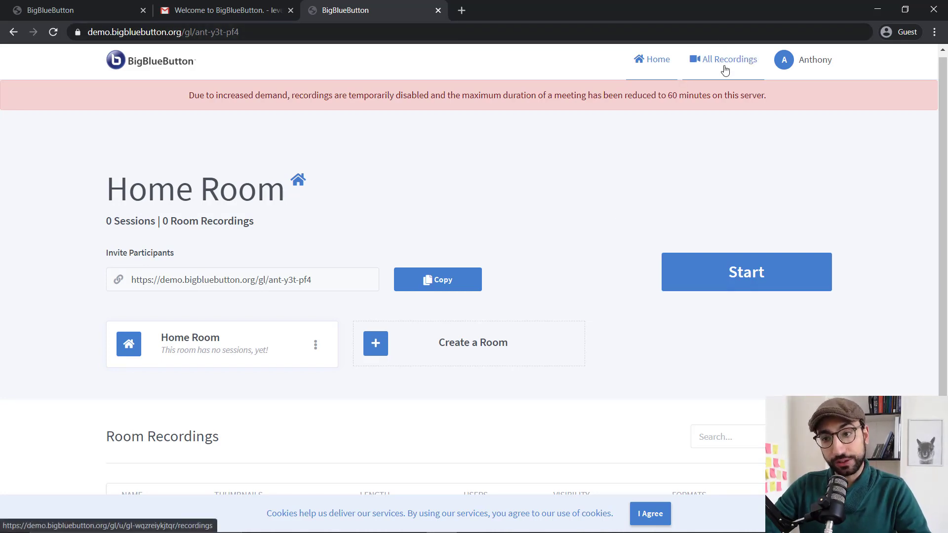
click(796, 69)
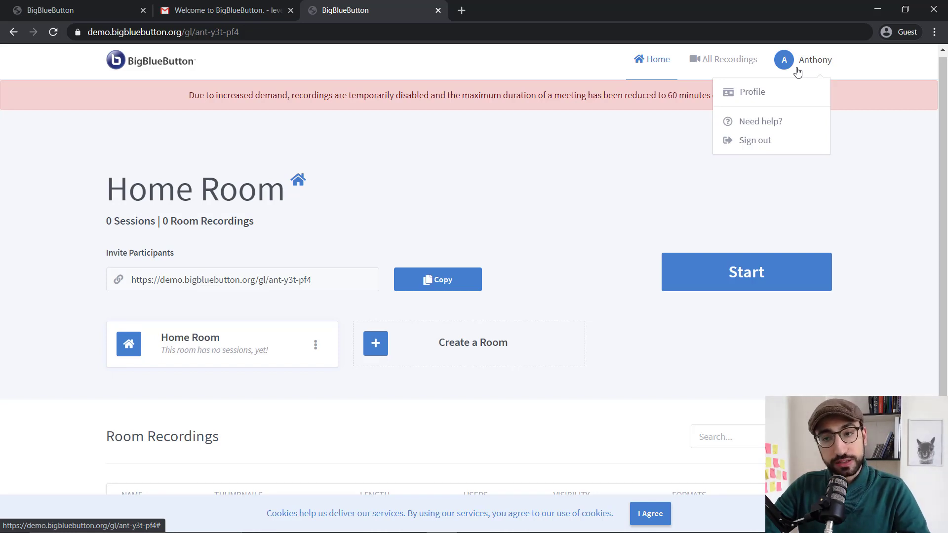
click(884, 257)
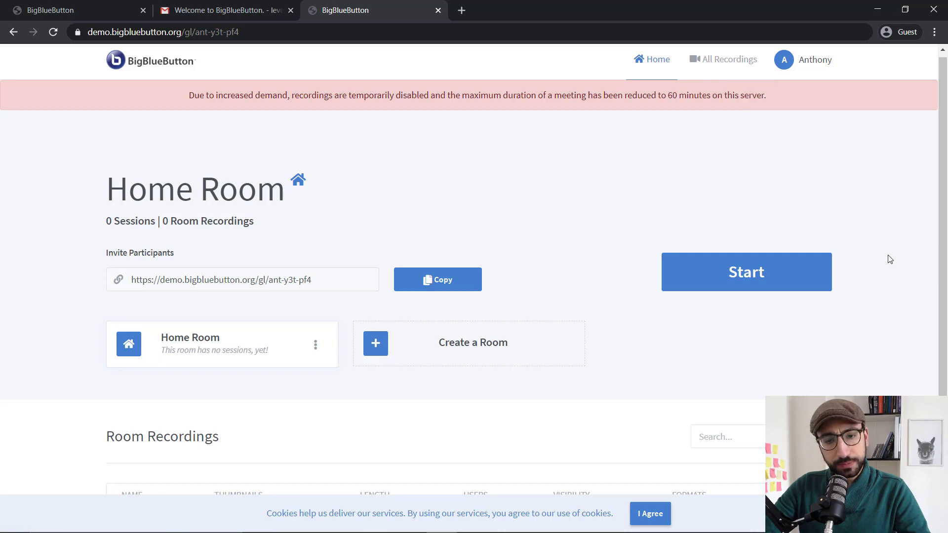
drag(944, 251, 944, 296)
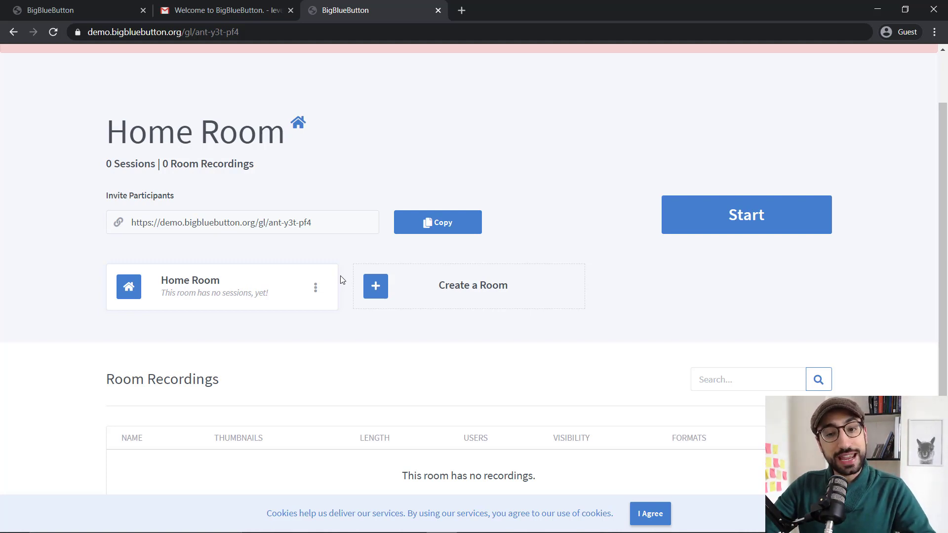
- Create a room named 'B2', leaving all the room option toggles off
click(377, 288)
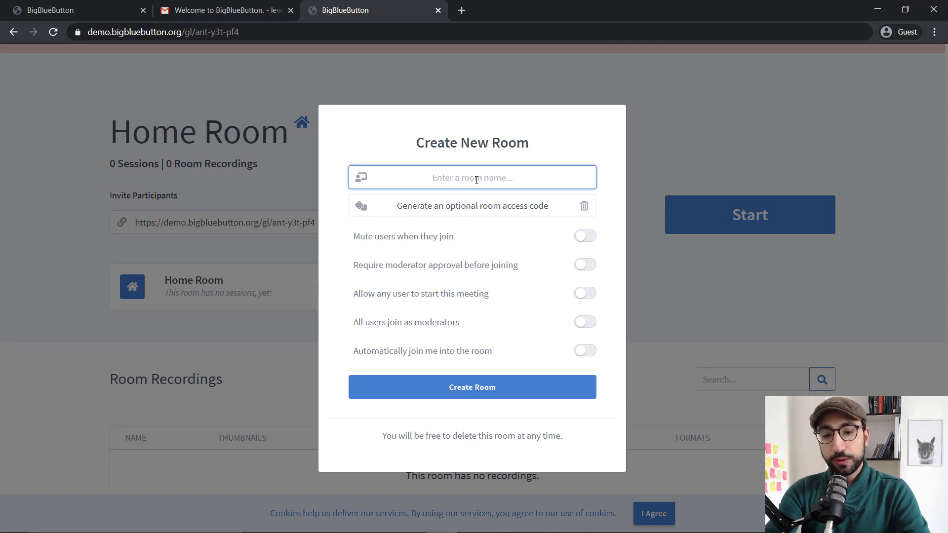
text(B)
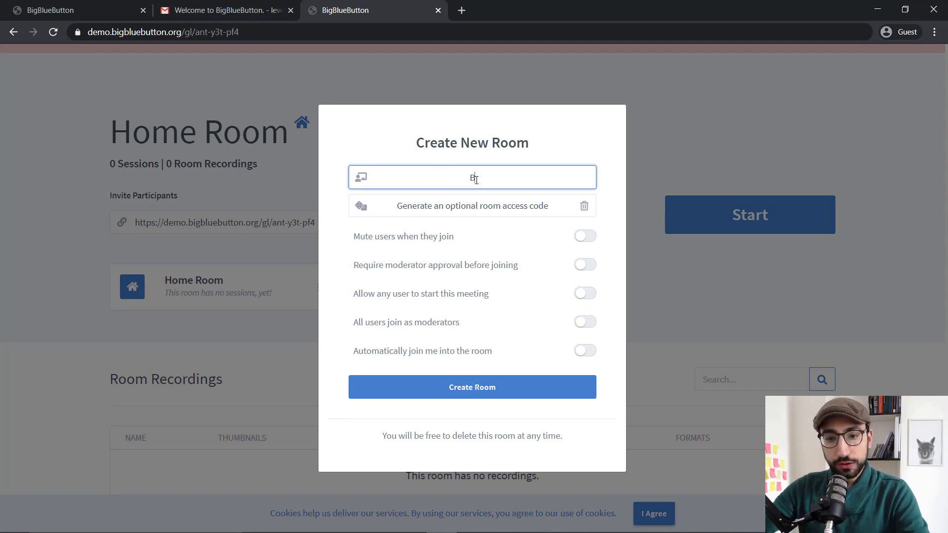
text(2)
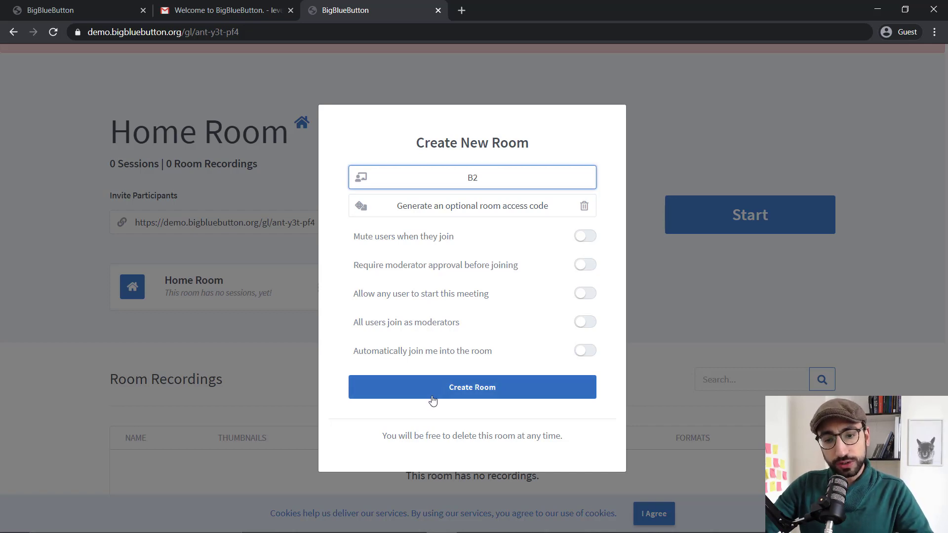
click(448, 394)
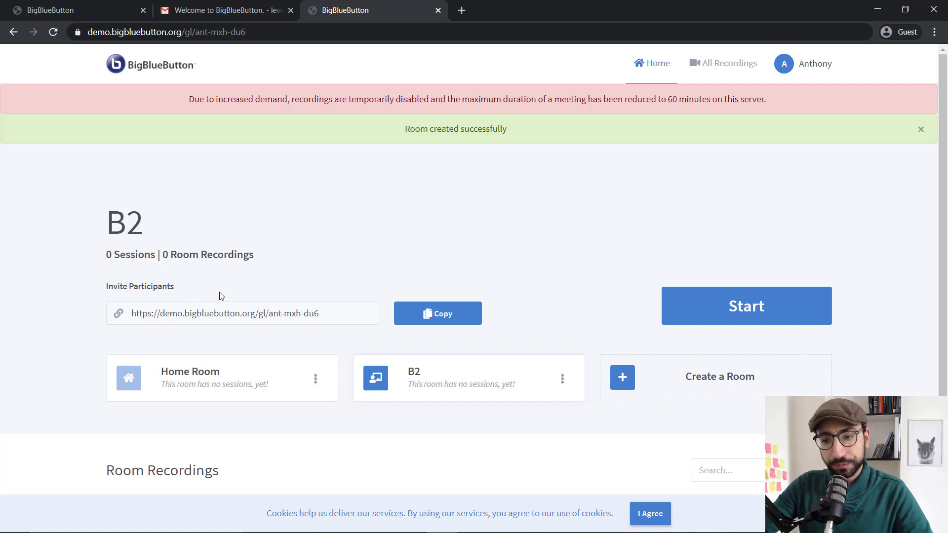
scroll(295, 401, down, 1)
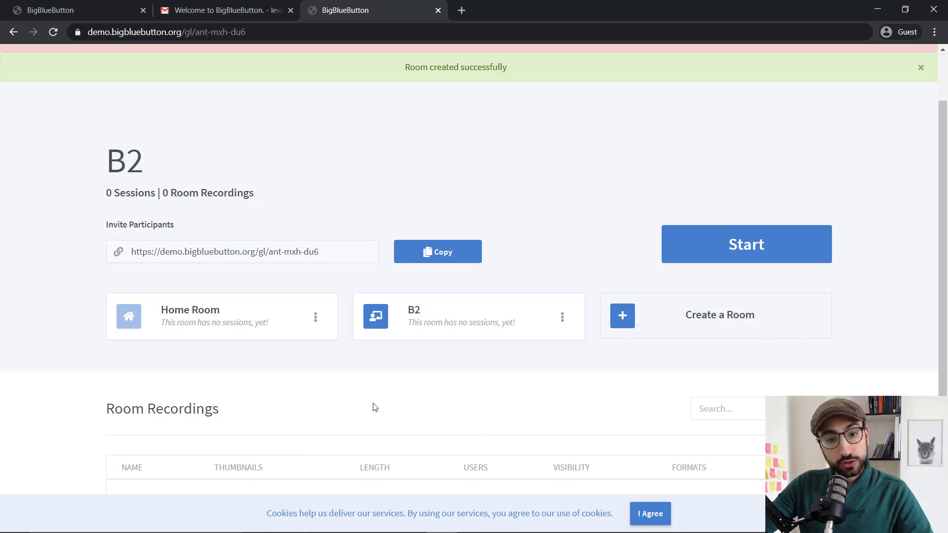
scroll(314, 377, up, 1)
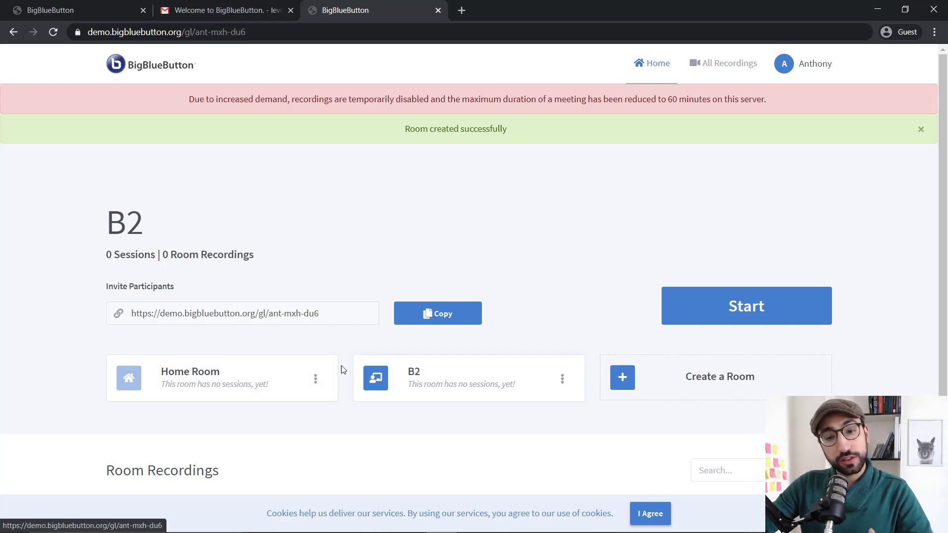
click(250, 387)
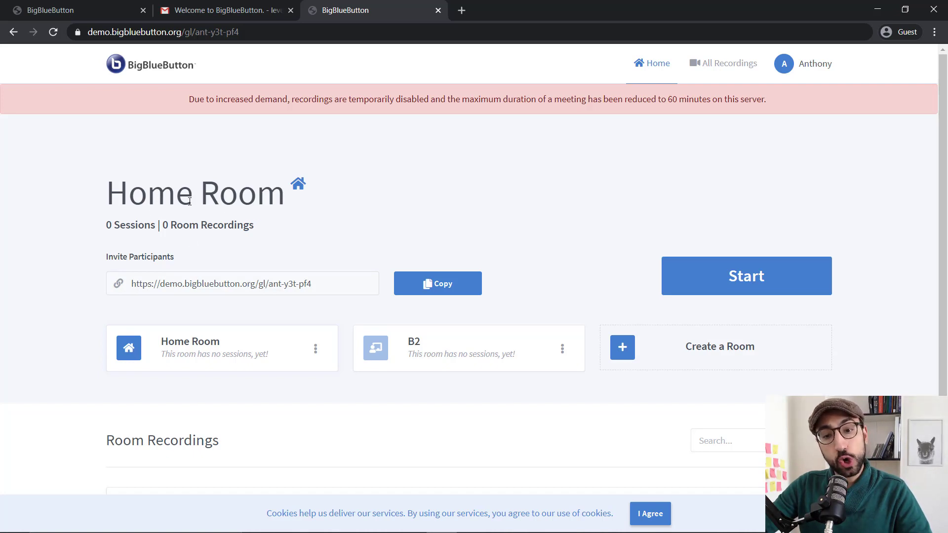
click(316, 351)
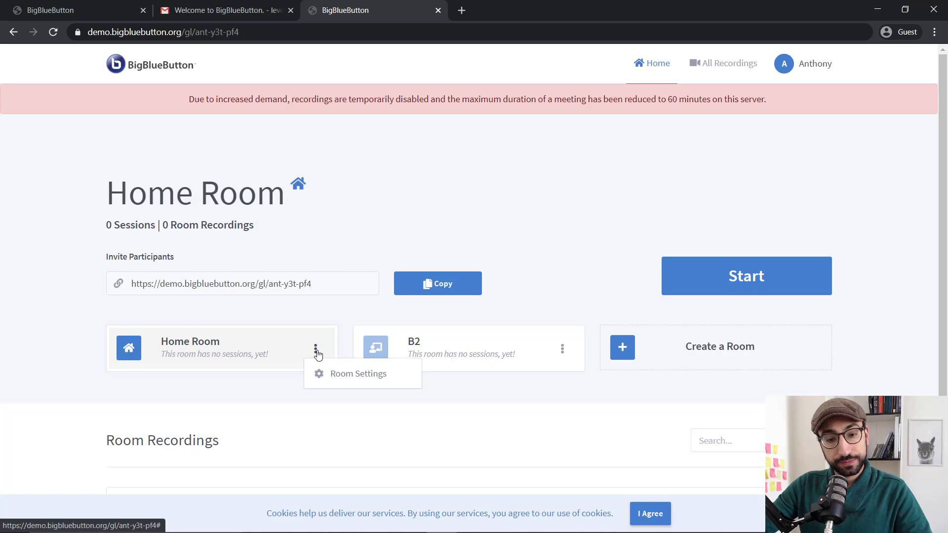
click(321, 376)
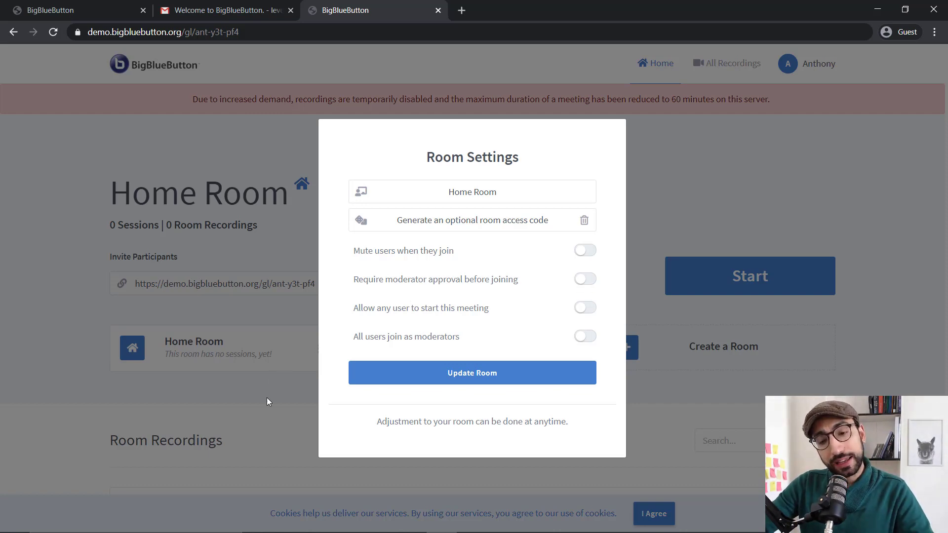
click(270, 413)
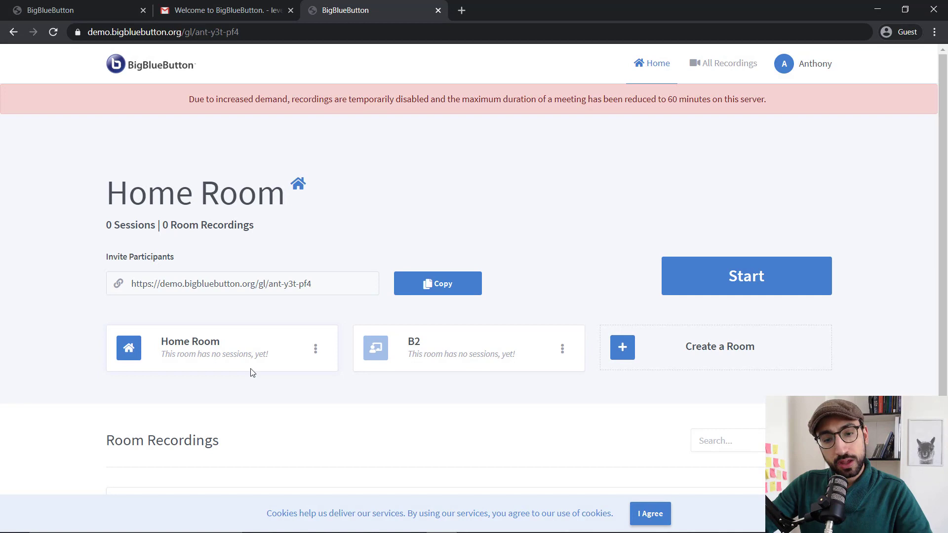
click(465, 347)
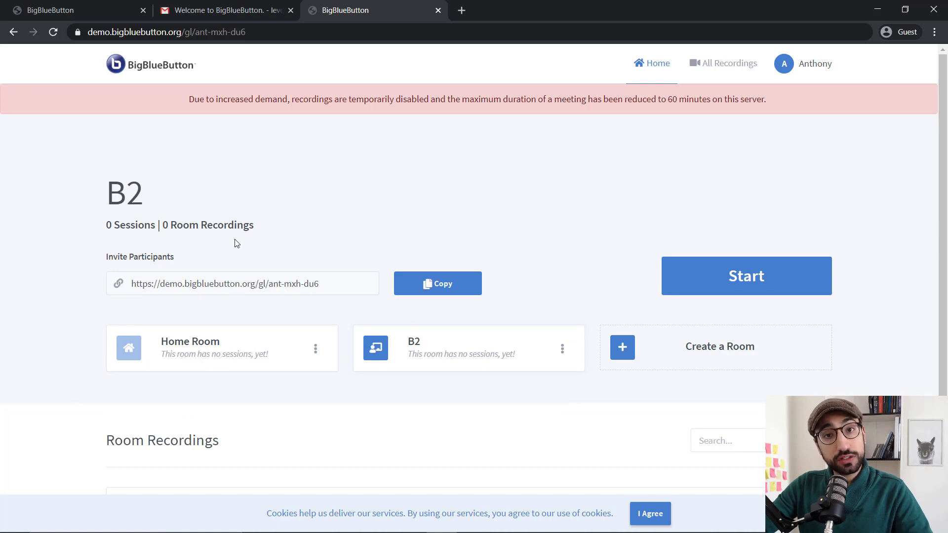
click(715, 282)
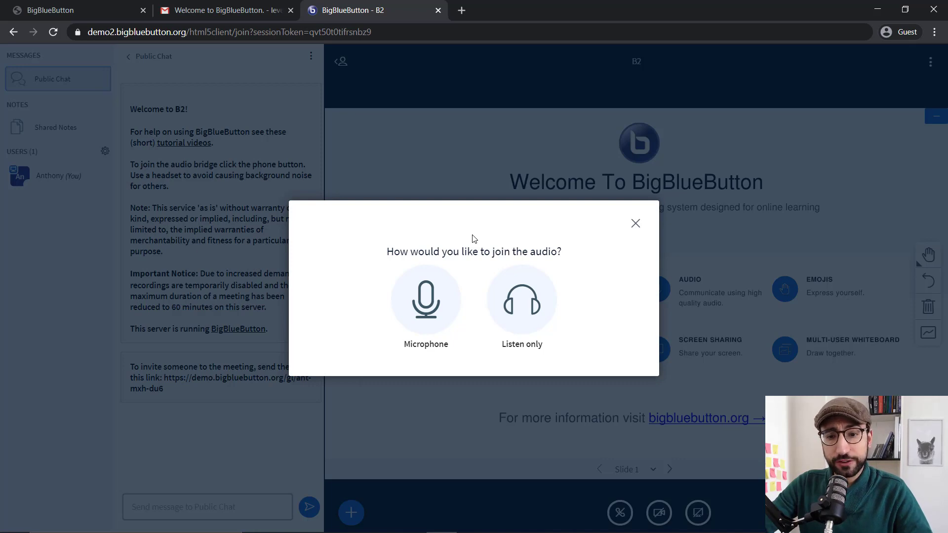
- Join audio with the microphone and allow Chrome microphone access for the echo test
click(442, 296)
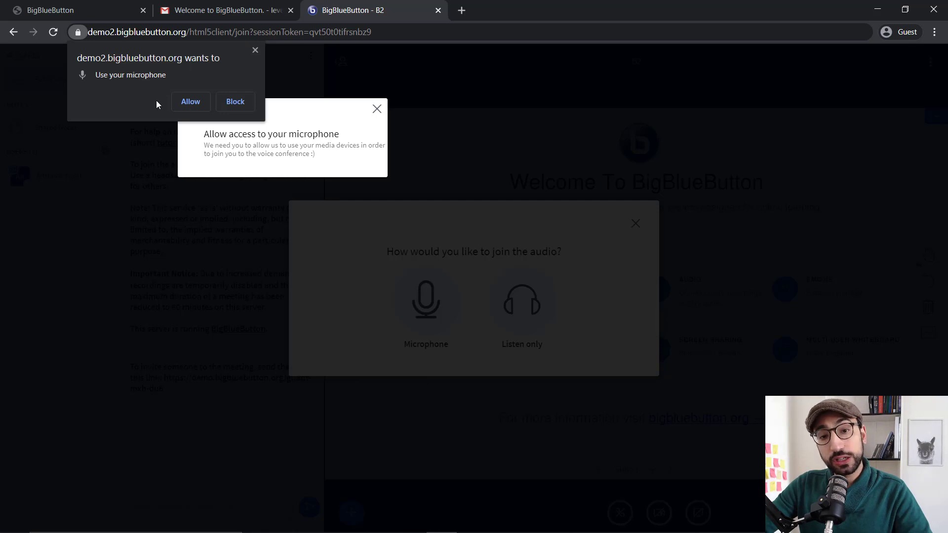
click(190, 103)
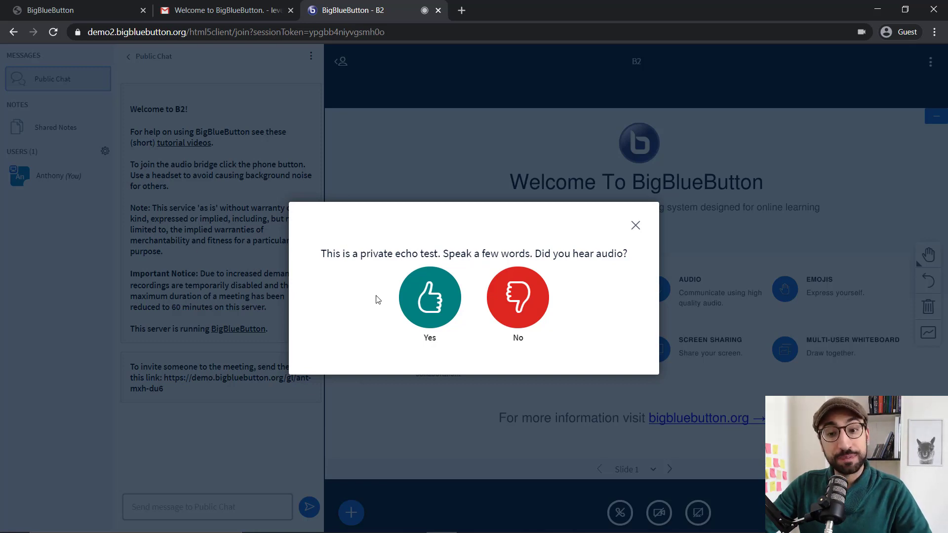
- Answer Yes (thumbs-up) in the echo test to go live with the microphone
click(449, 303)
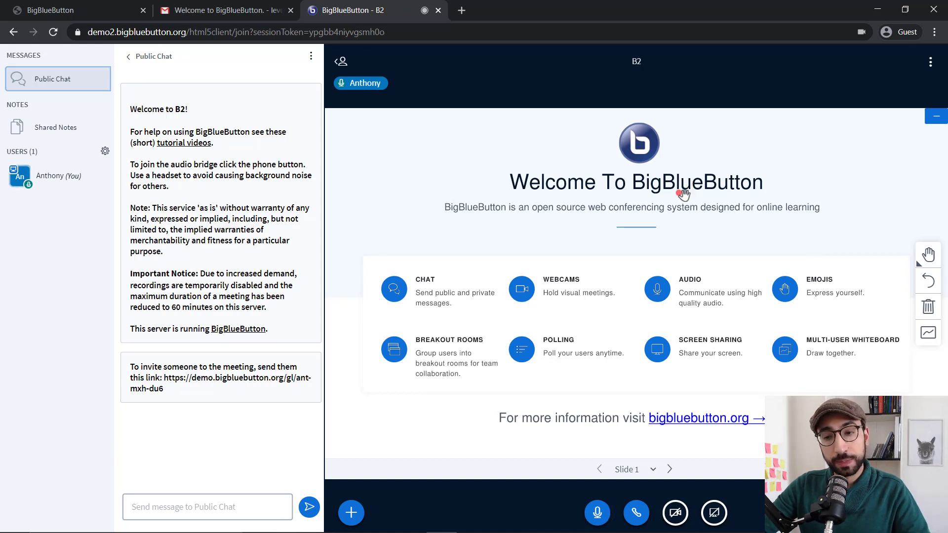
- Pick Slide 2 from the slide selector dropdown below the presentation
click(635, 471)
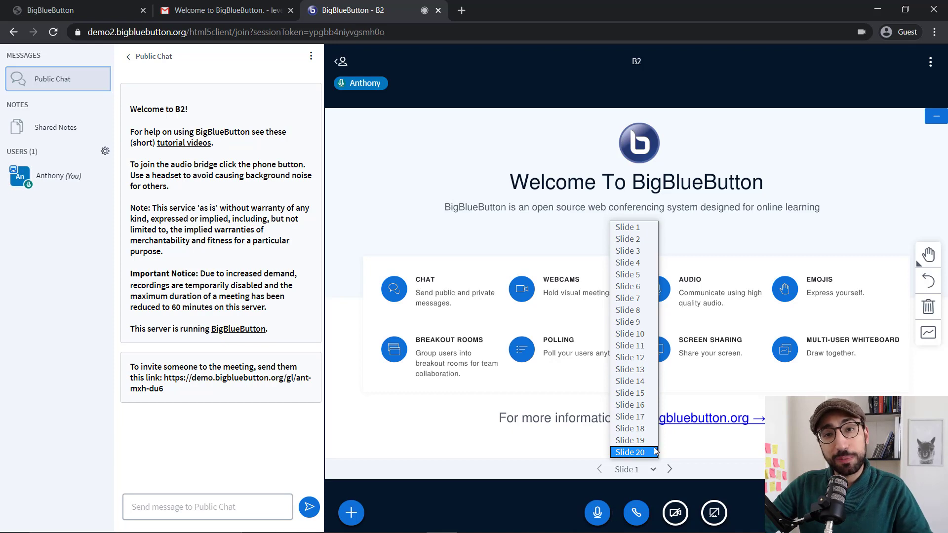
click(632, 240)
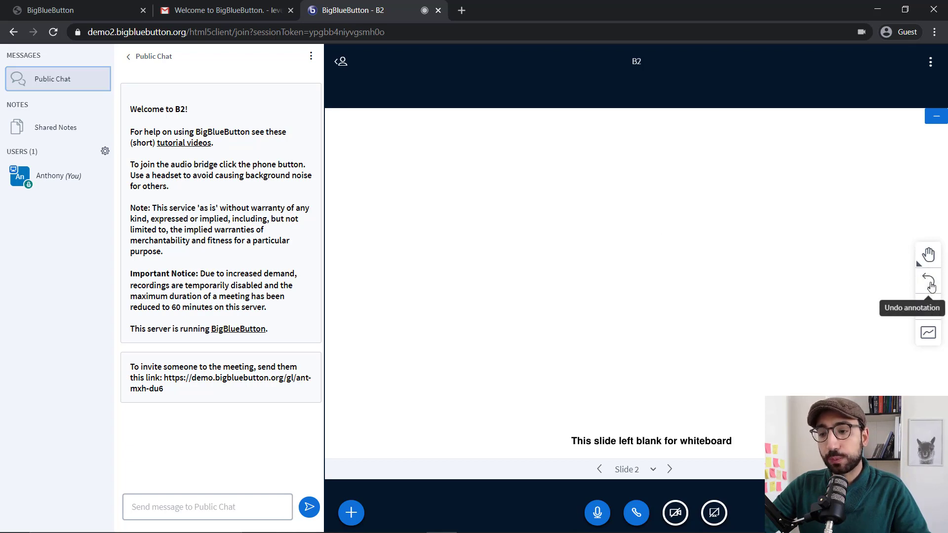
- Bring up the whiteboard tools palette from the right-hand toolbar
click(929, 255)
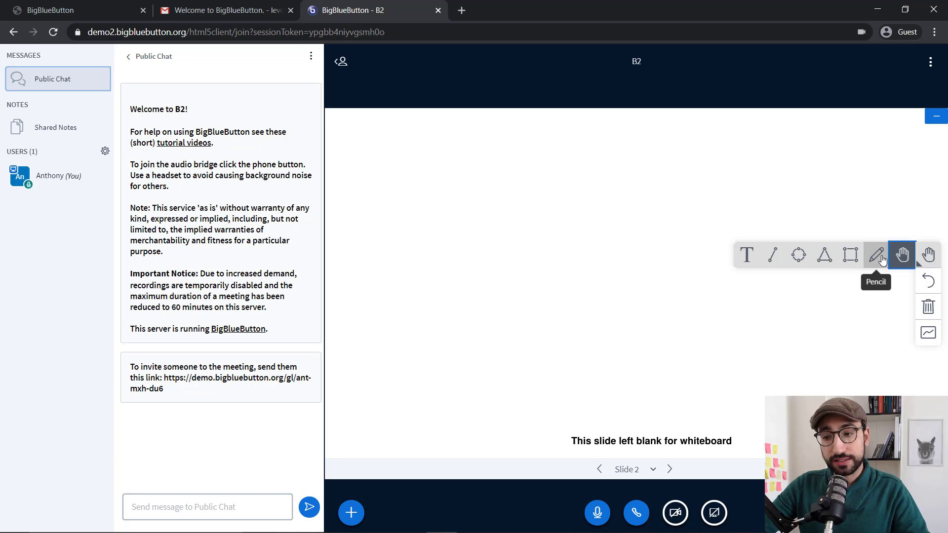
- Add a red 'Hello!' text box in the slide's upper left and set its font size to 36
click(746, 255)
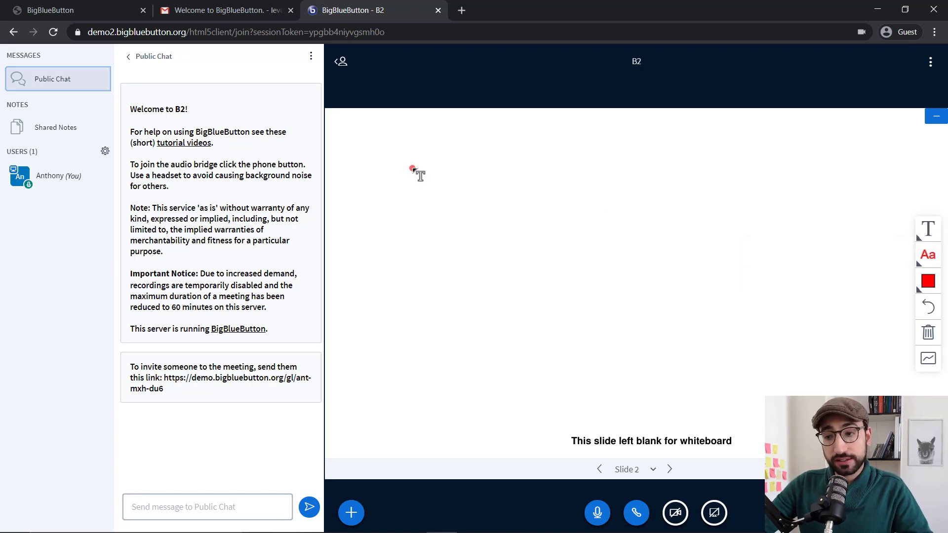
drag(411, 171, 592, 236)
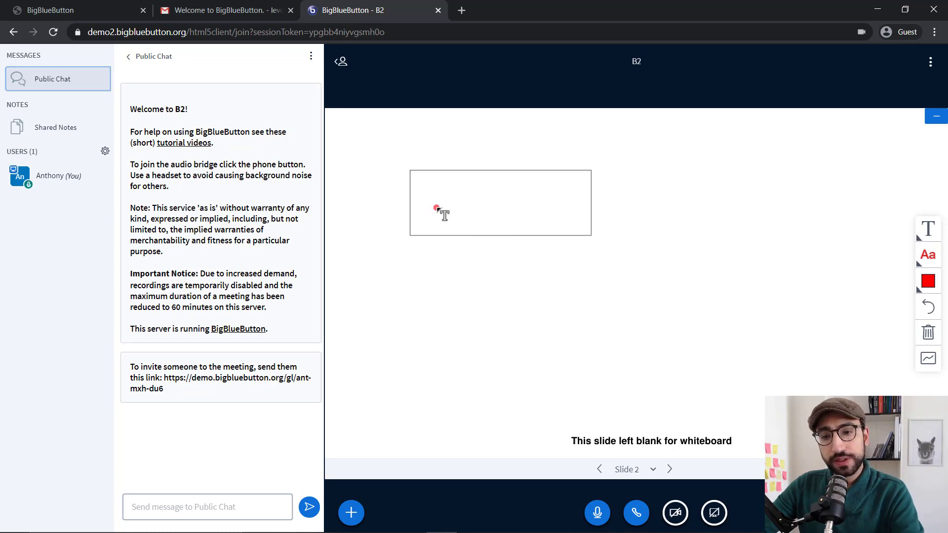
text(Hea)
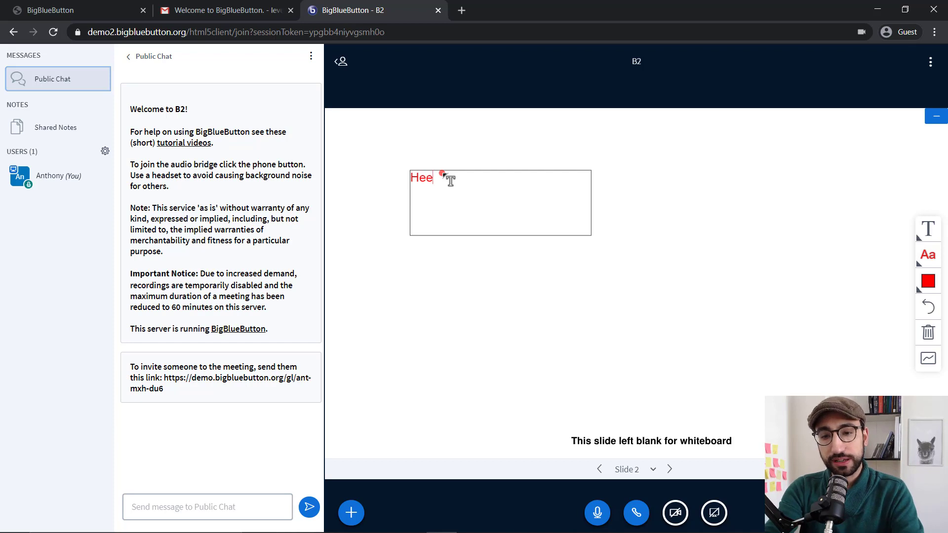
key(BackSpace)
text(llo!)
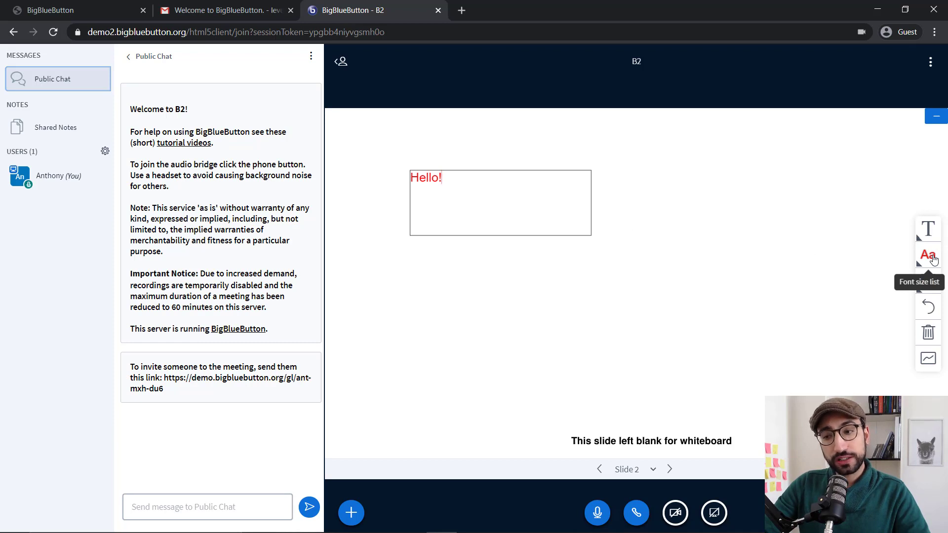
click(933, 260)
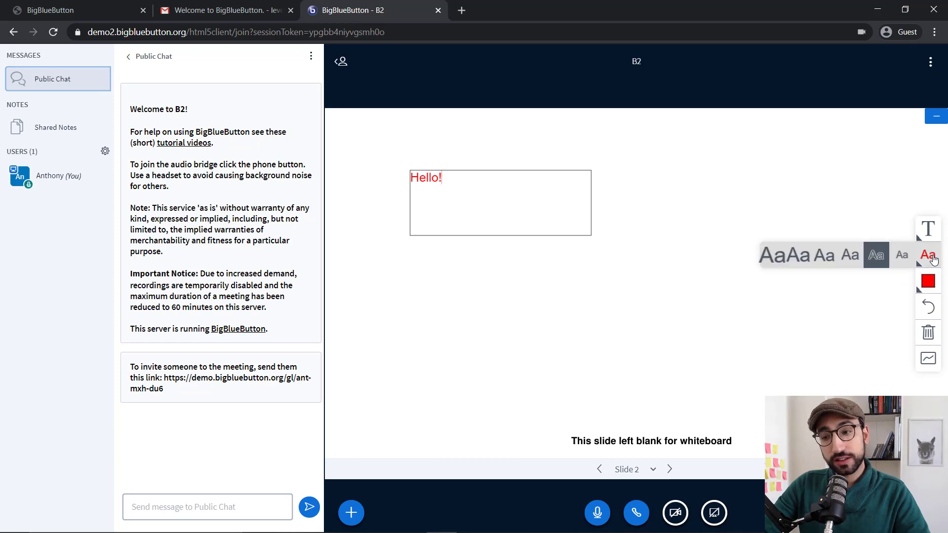
click(772, 262)
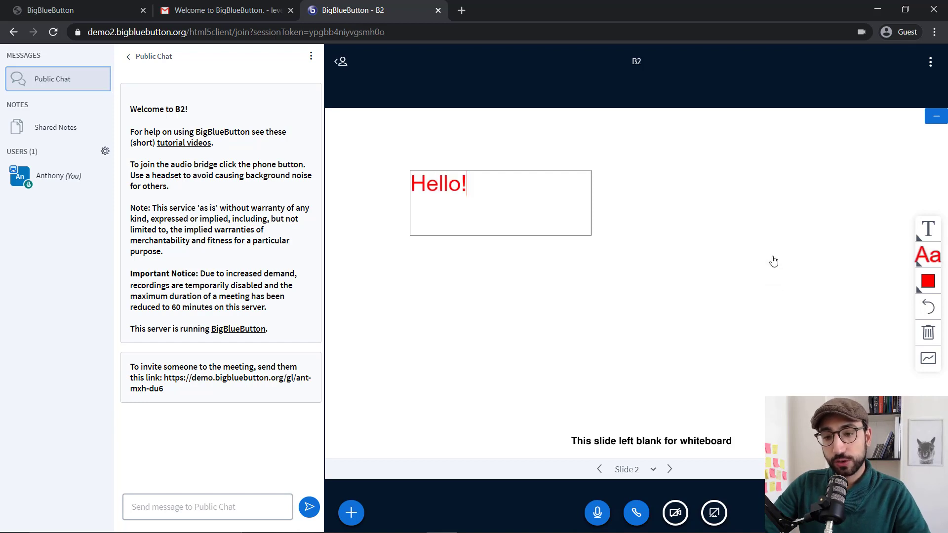
- Switch the annotation colour to violet and undo the 'Hello!' text
click(925, 284)
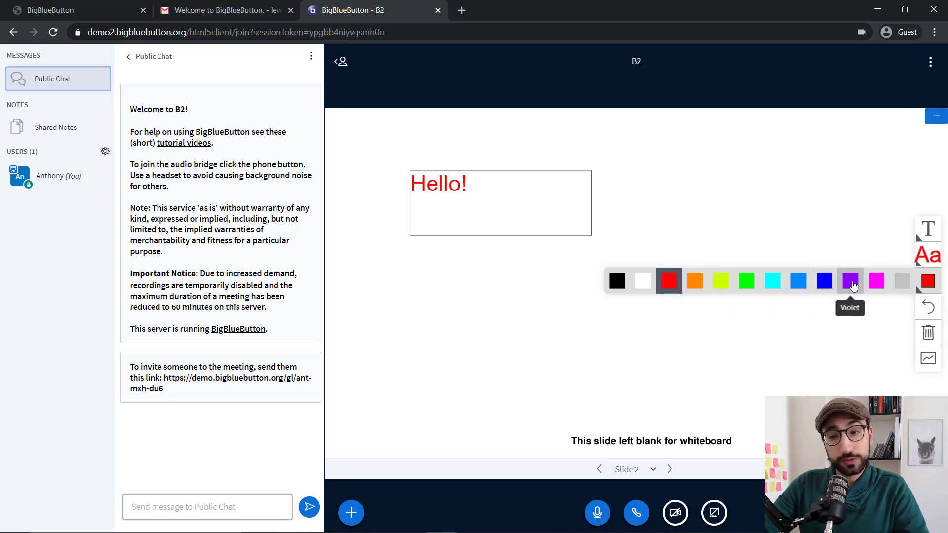
click(845, 287)
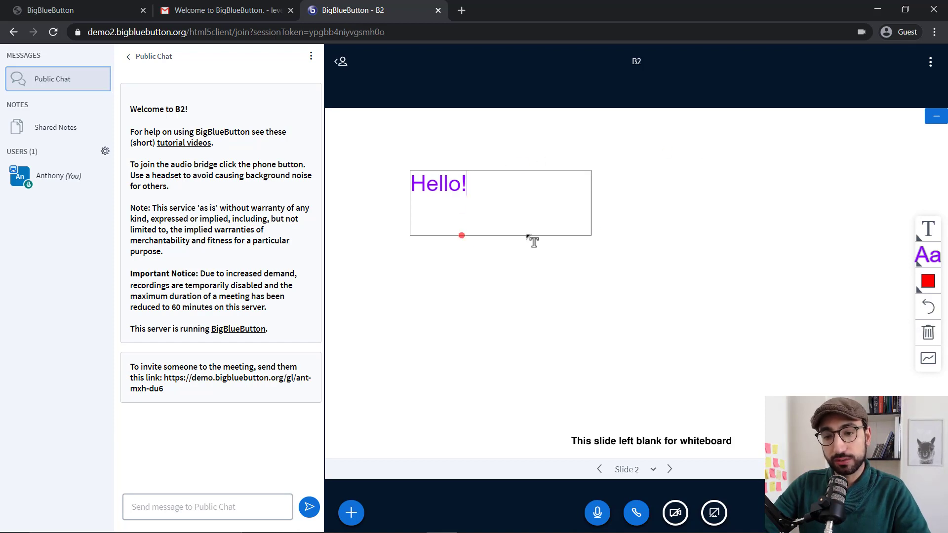
click(928, 308)
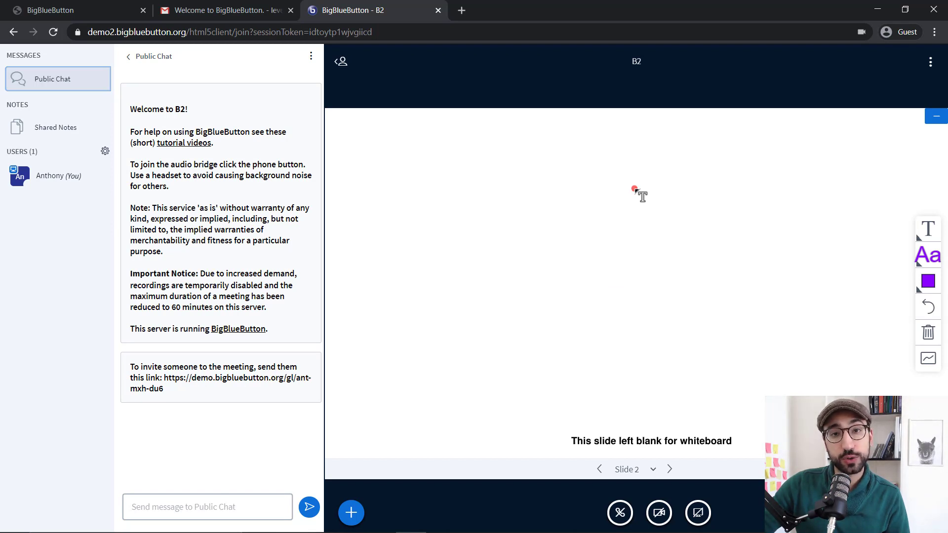
- Draw a vertical and a horizontal violet line dividing the slide into four quadrants
click(928, 228)
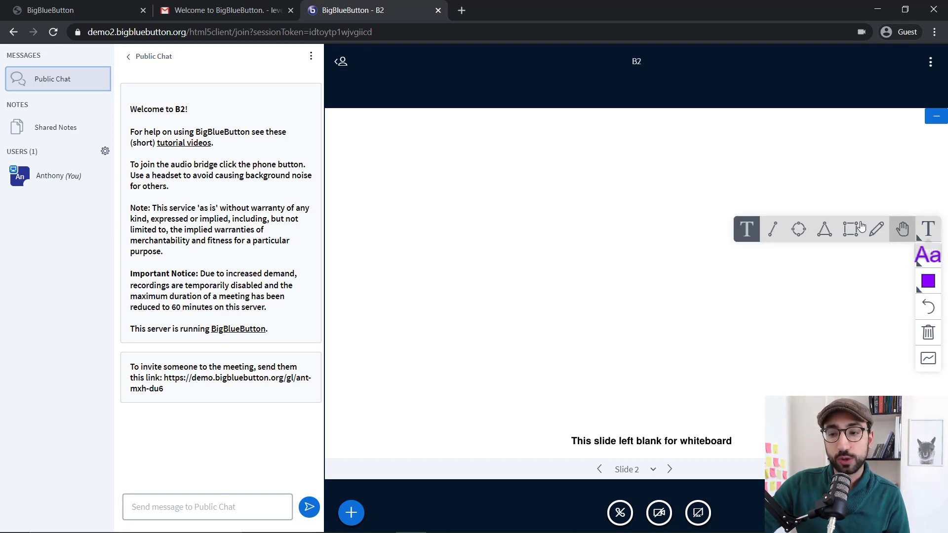
click(770, 230)
drag(637, 115, 640, 420)
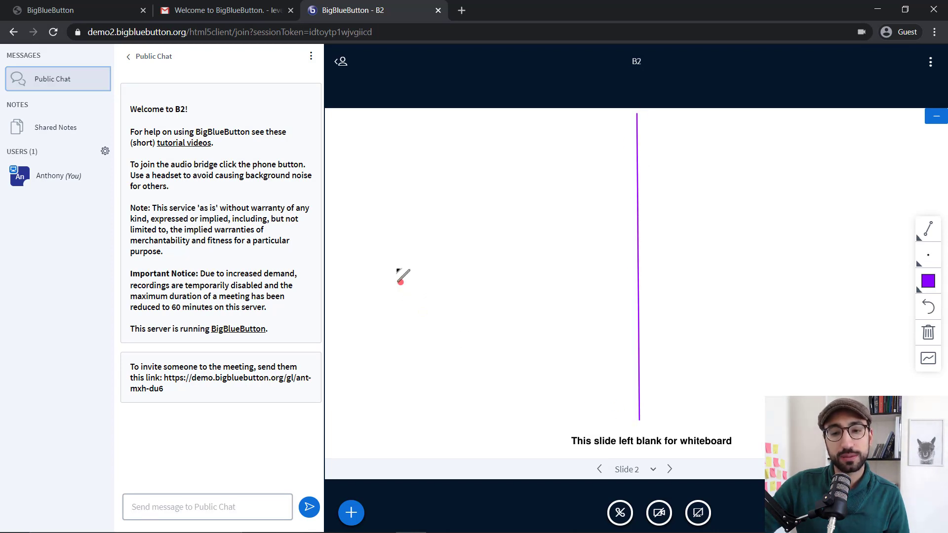
drag(337, 281, 915, 282)
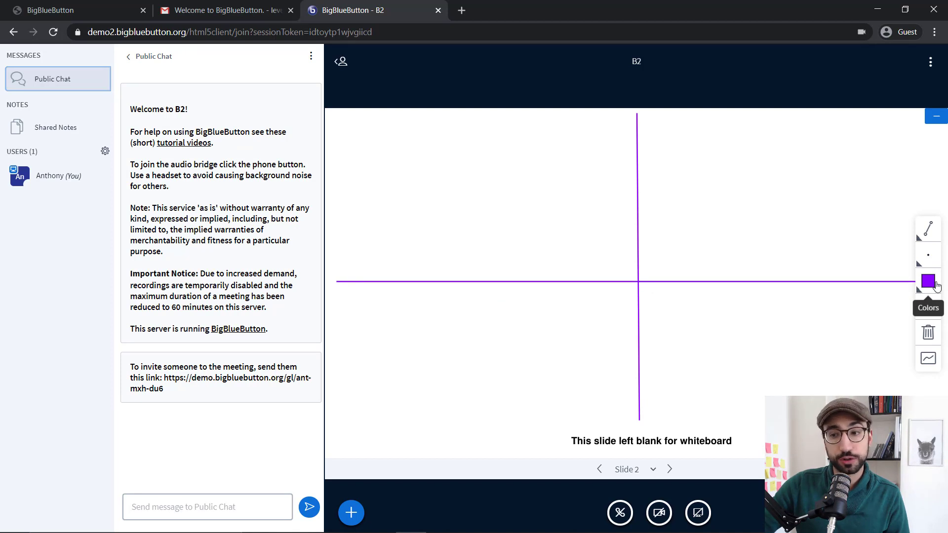
- Label the top-left and top-right quadrants 'Team 1' and 'Team 2'
click(927, 230)
click(747, 230)
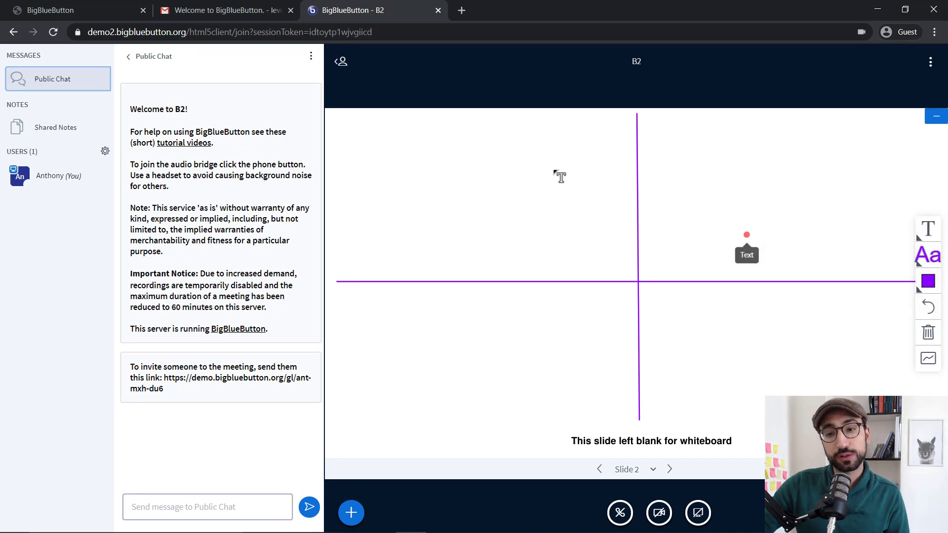
drag(416, 131, 543, 157)
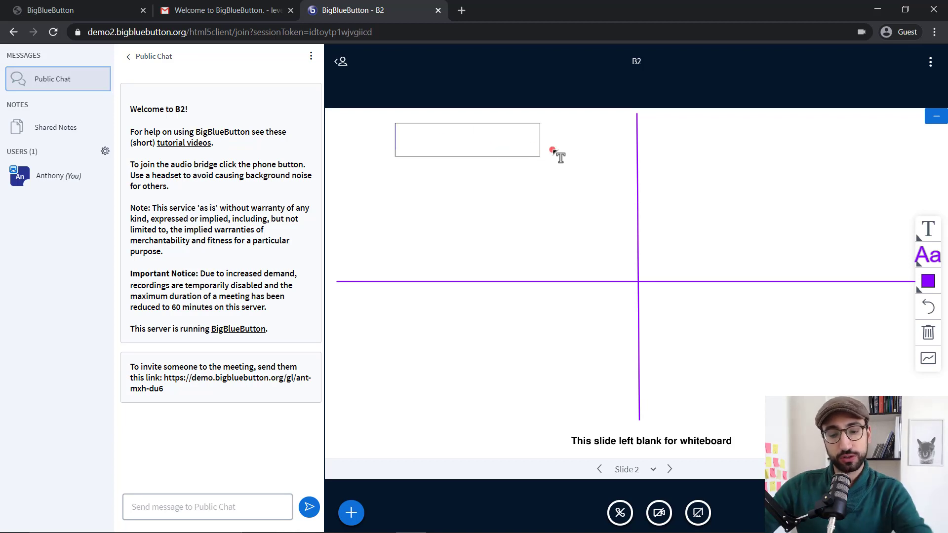
text(Team 1)
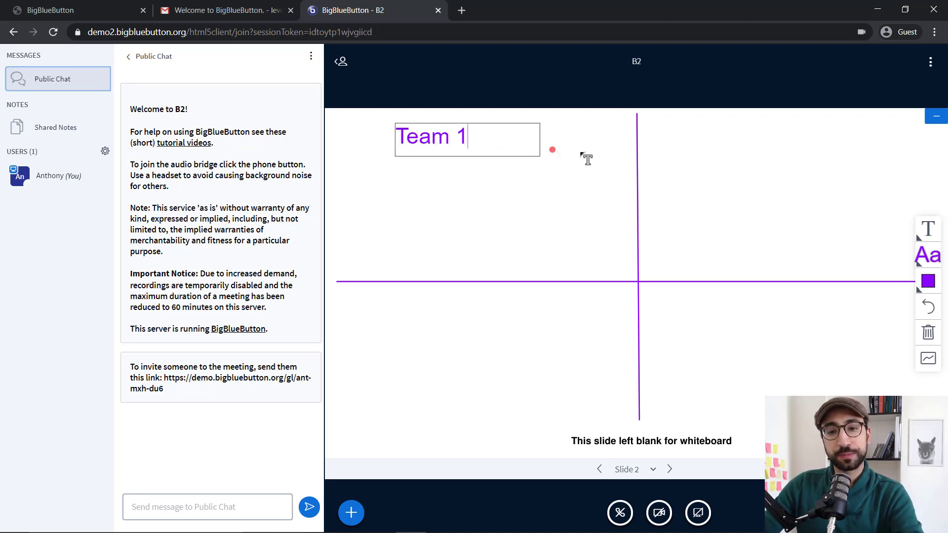
click(707, 121)
drag(707, 120, 872, 154)
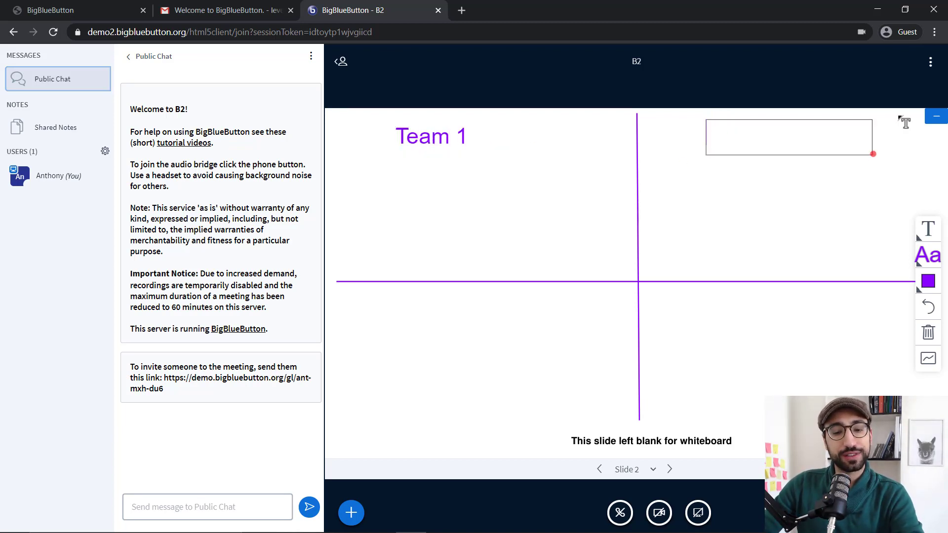
text(Team 2)
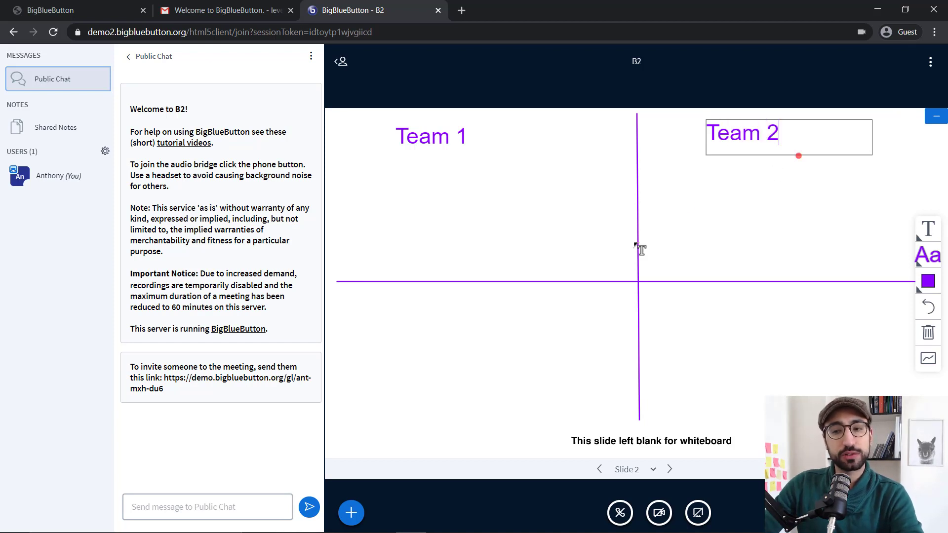
click(438, 321)
- Add 'Team 3' in the lower-left quadrant and start 'Team 4' in the lower-right
drag(392, 292, 513, 321)
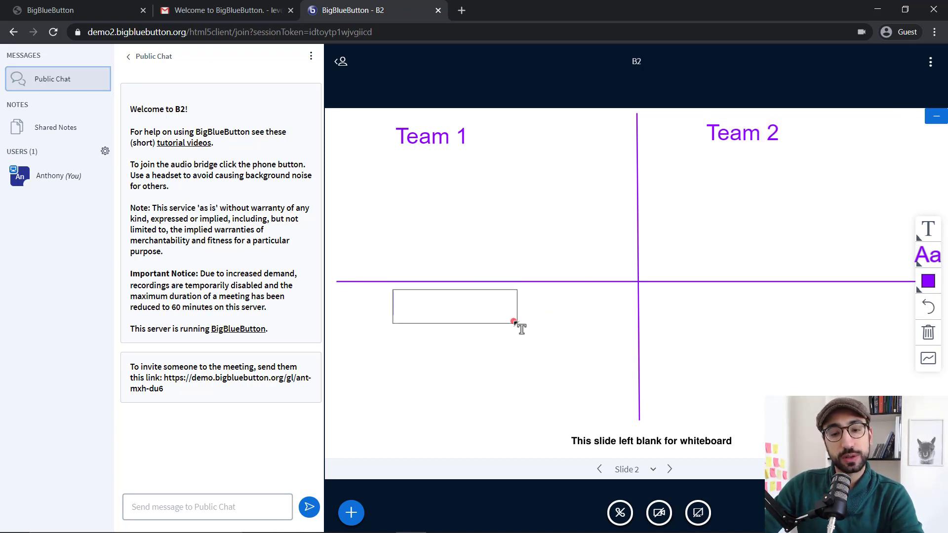
text(Team 3)
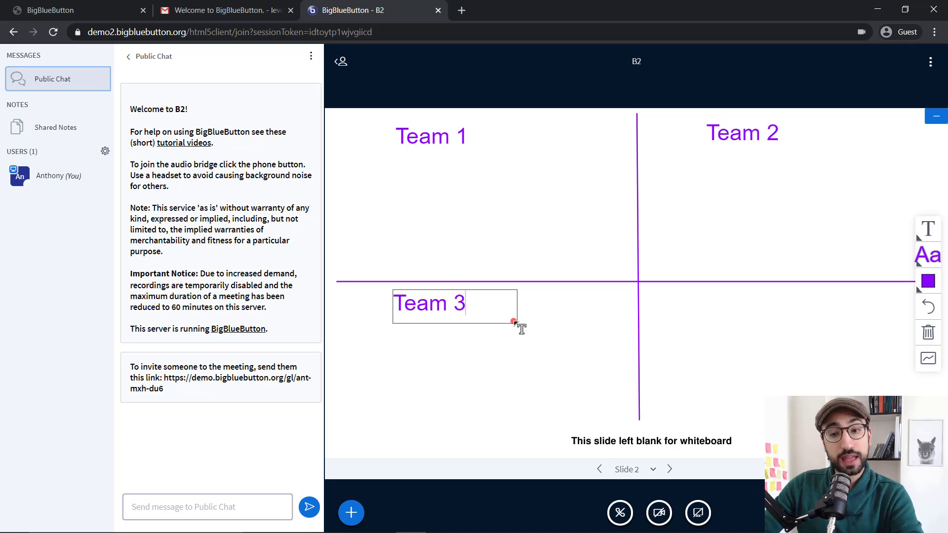
click(699, 304)
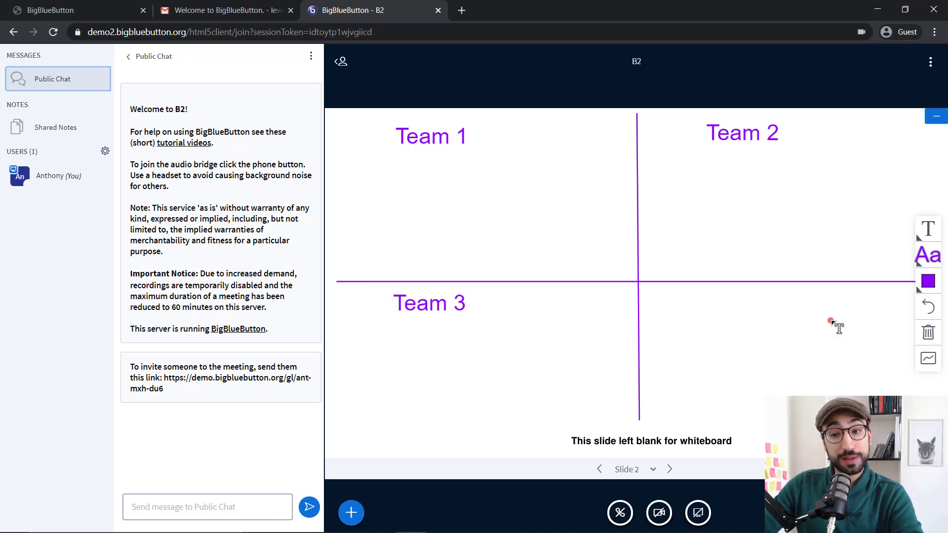
drag(697, 287, 815, 315)
text(T)
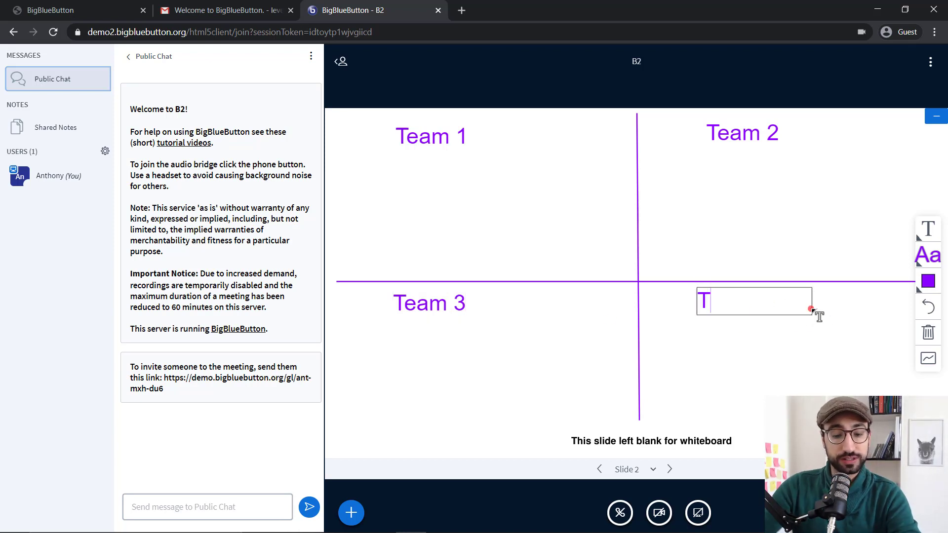
text(eam 4)
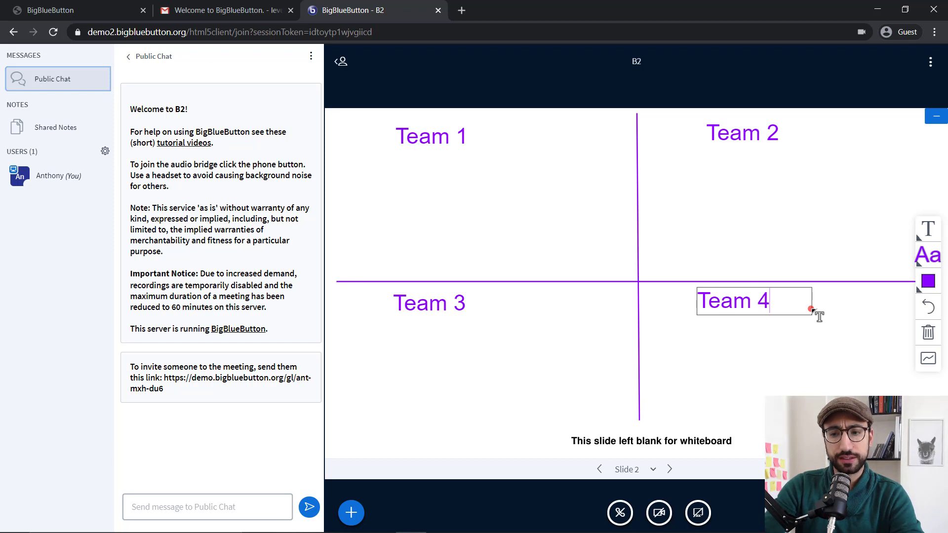
- Turn on the multi-user whiteboard so every participant can draw
click(923, 363)
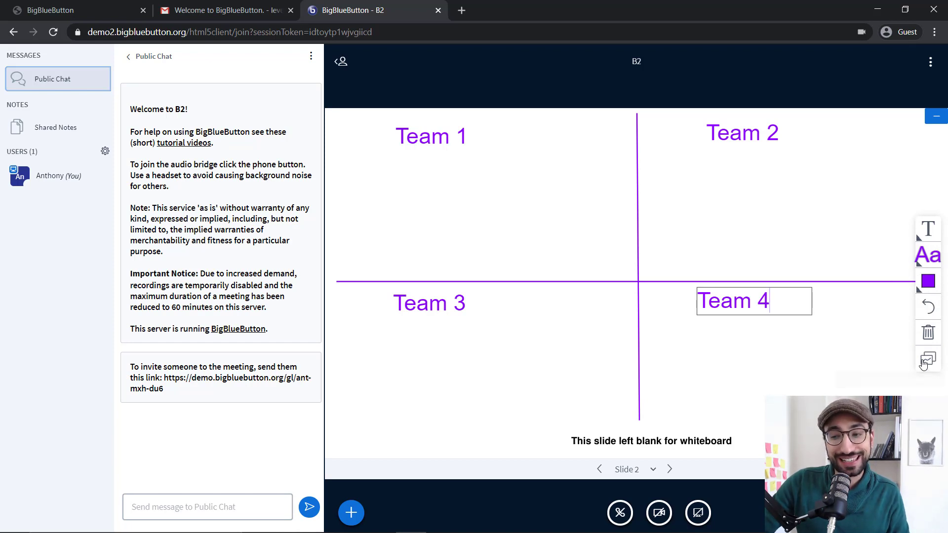
- Open 'Share an external video' and paste the YouTube link into its URL field
click(350, 518)
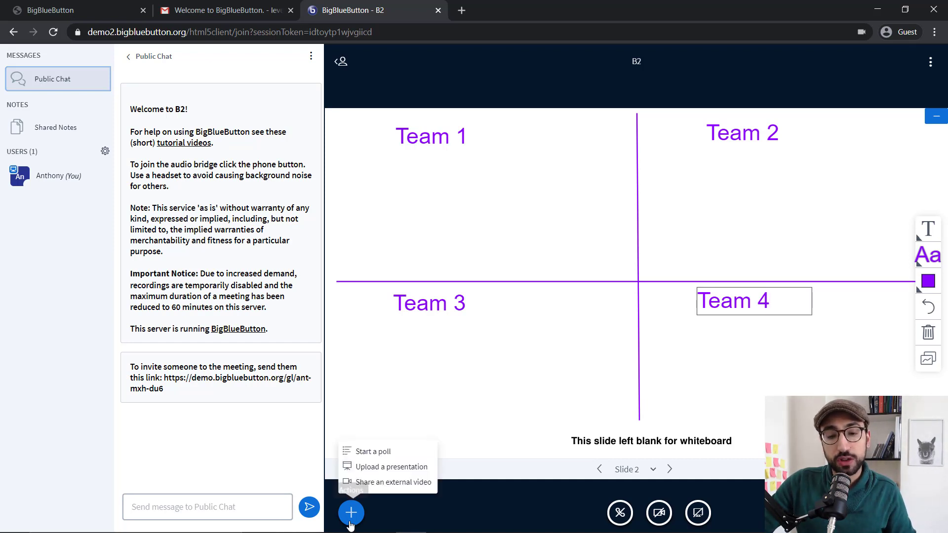
click(359, 484)
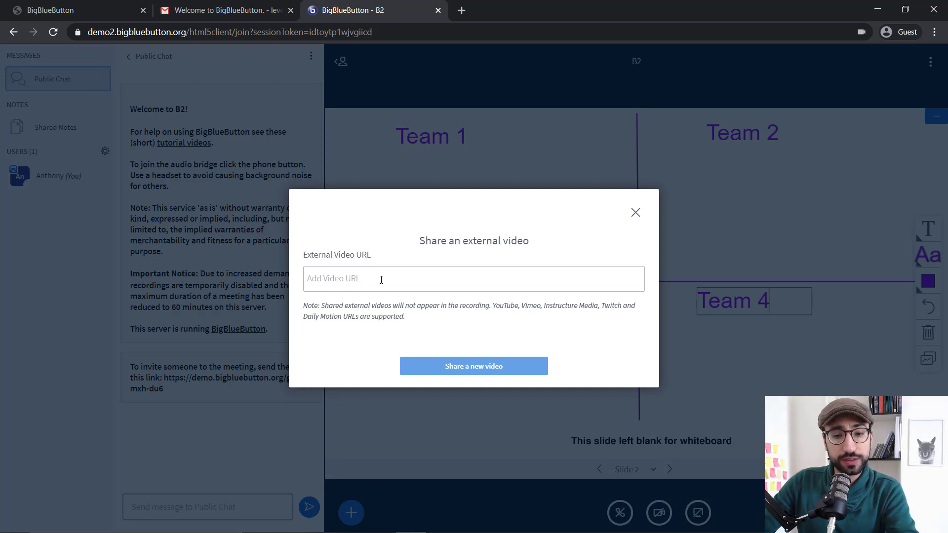
right_click(380, 280)
key(Escape)
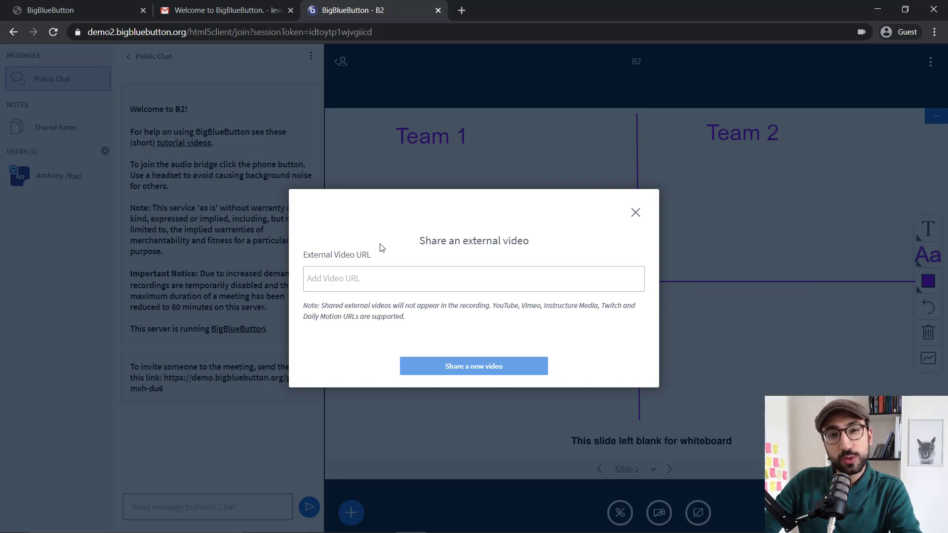
click(391, 287)
text(https://www.youtube.com/watch?v=ygbLcKdFWJY&t=2s)
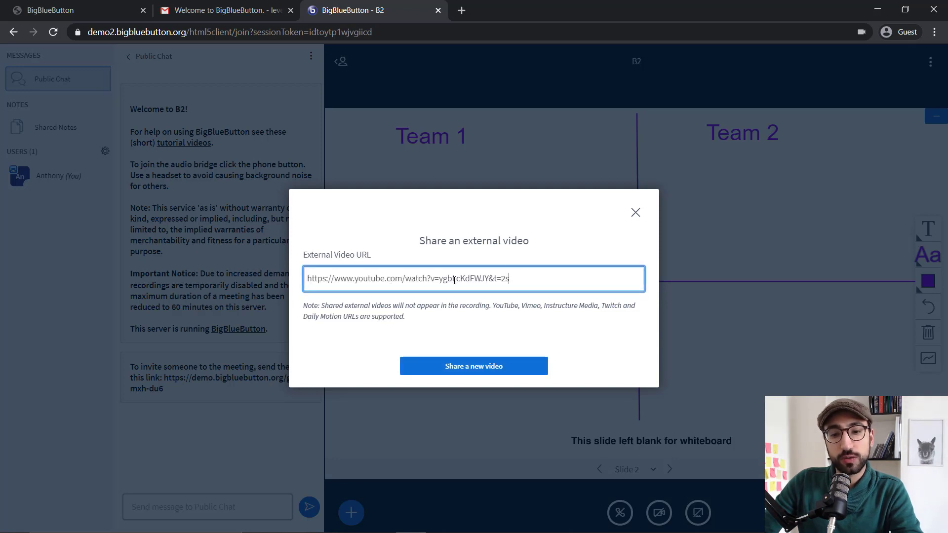
- Share the YouTube video, pause it, then stop the external video share
click(439, 368)
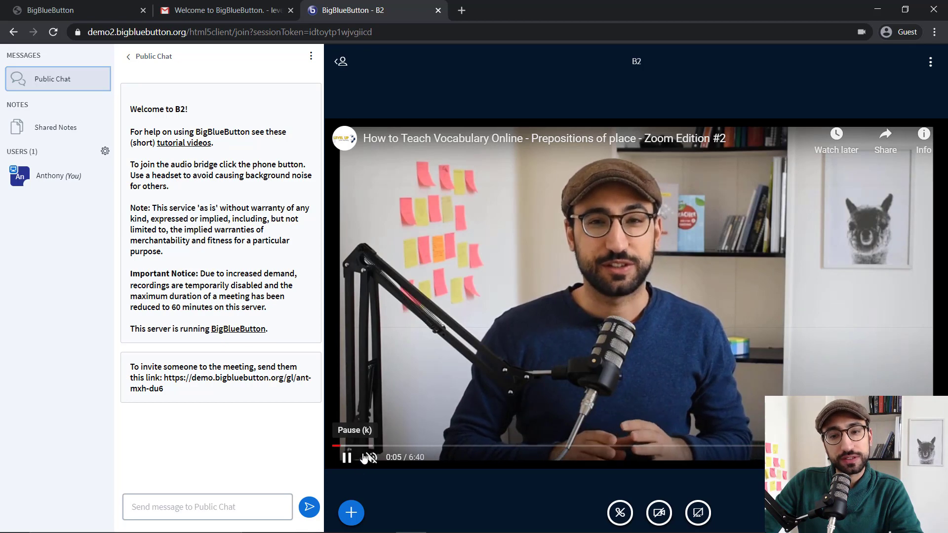
click(347, 458)
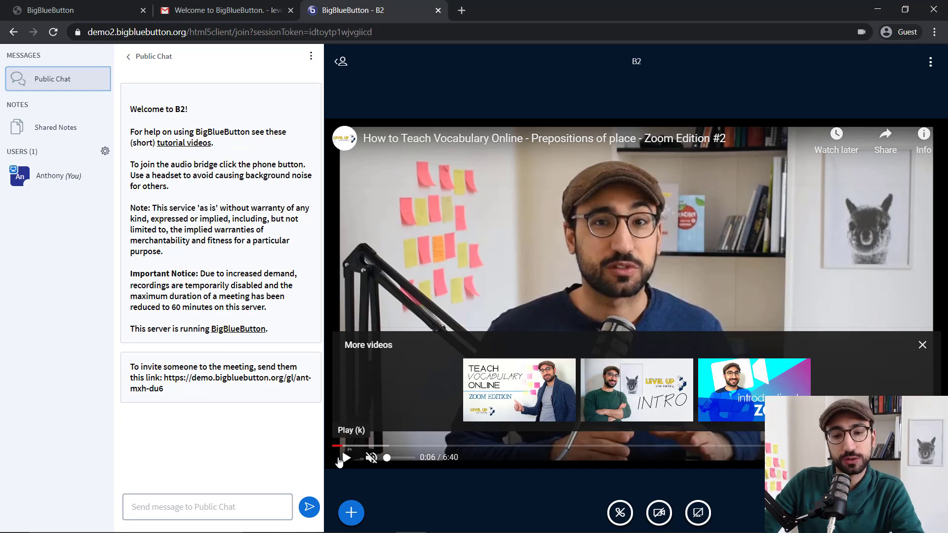
click(351, 516)
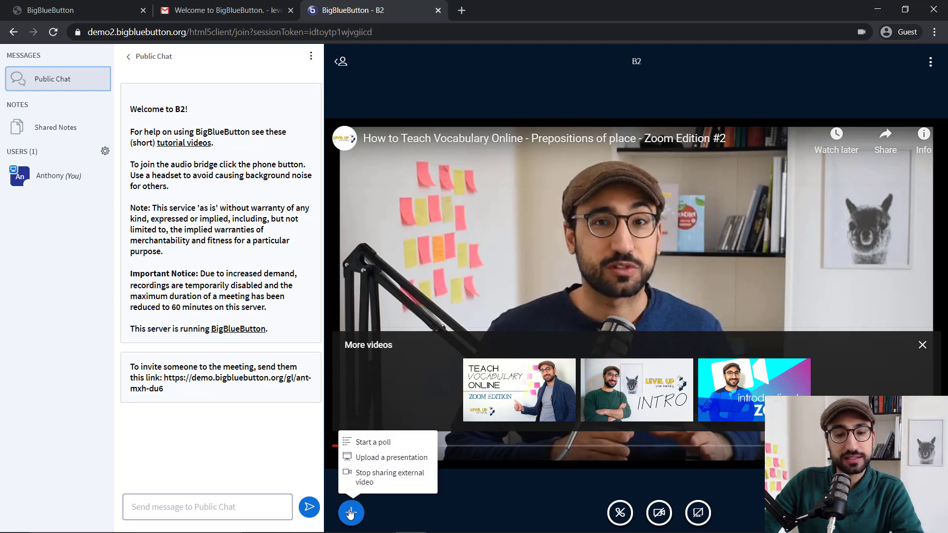
click(368, 482)
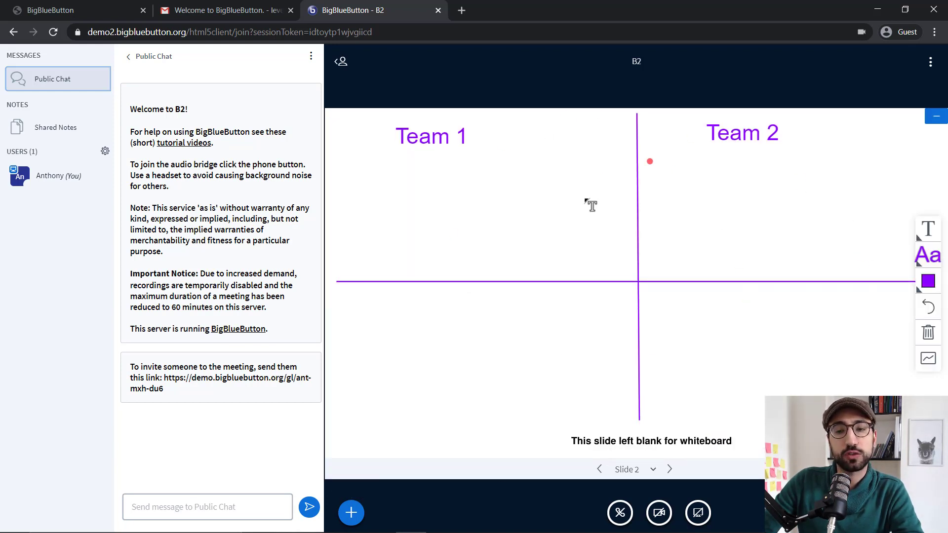
- Upload 'Infinitive of purpose.pptx' from Downloads as a new presentation
click(351, 513)
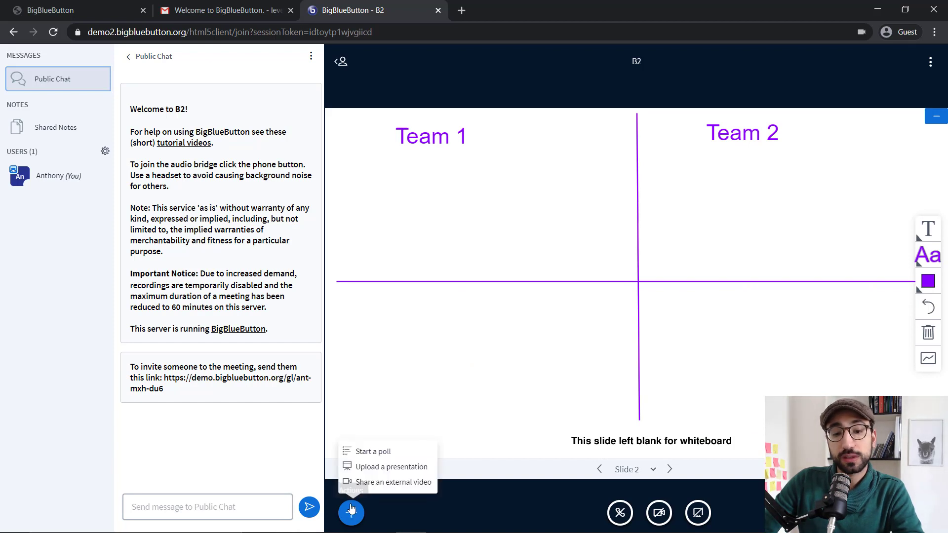
click(365, 470)
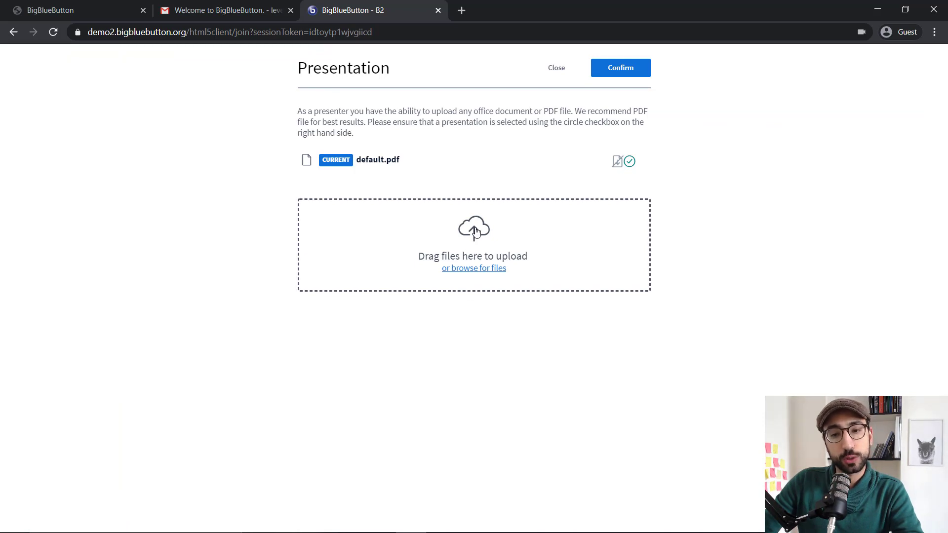
click(478, 270)
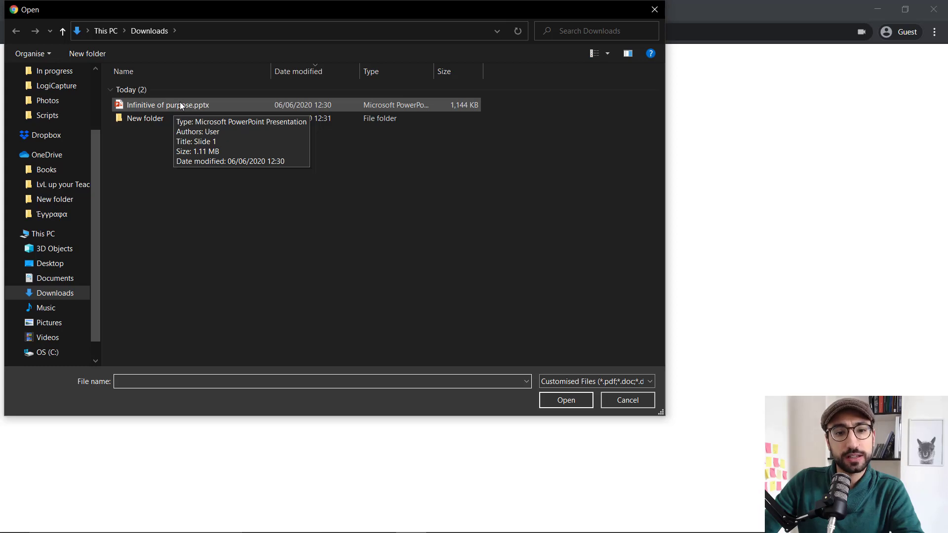
click(181, 105)
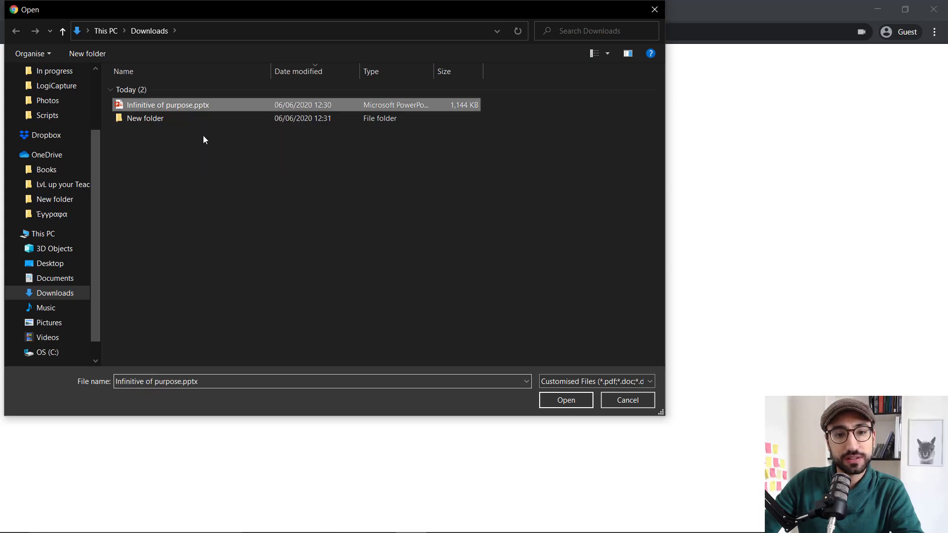
click(564, 405)
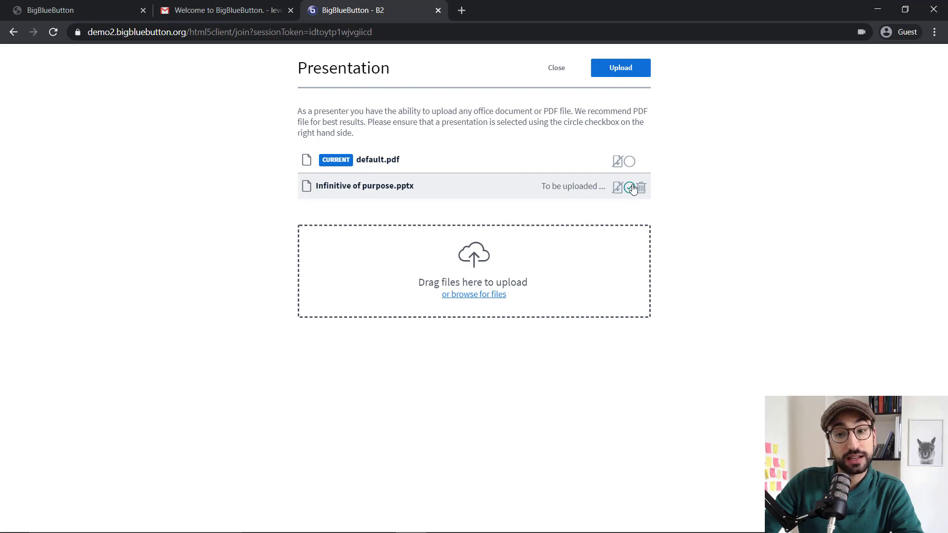
click(621, 70)
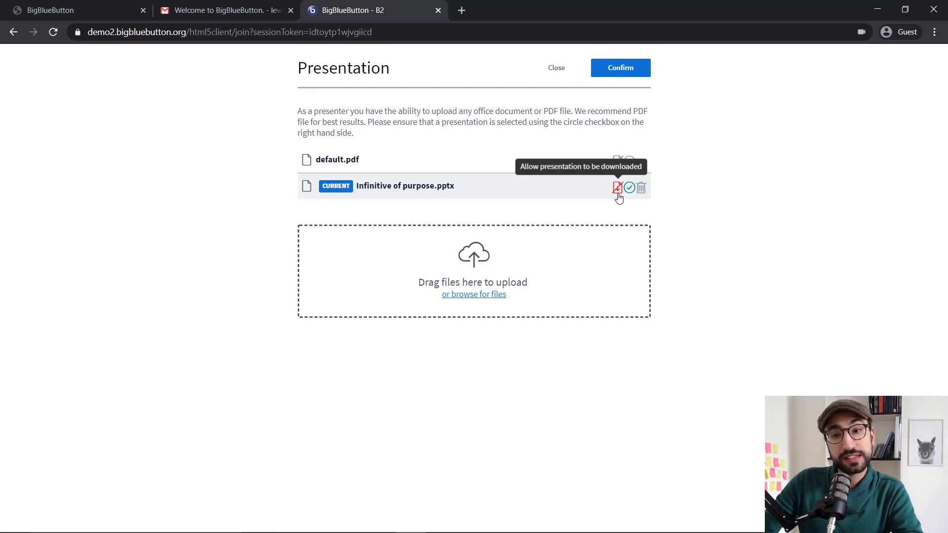
- Make 'Infinitive of purpose.pptx' downloadable, toggling the option off and back on
click(617, 187)
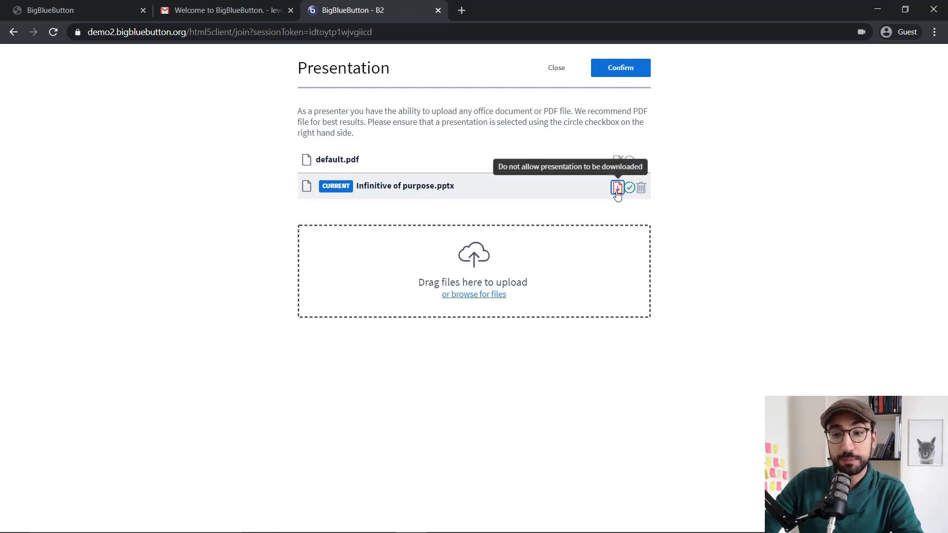
click(616, 189)
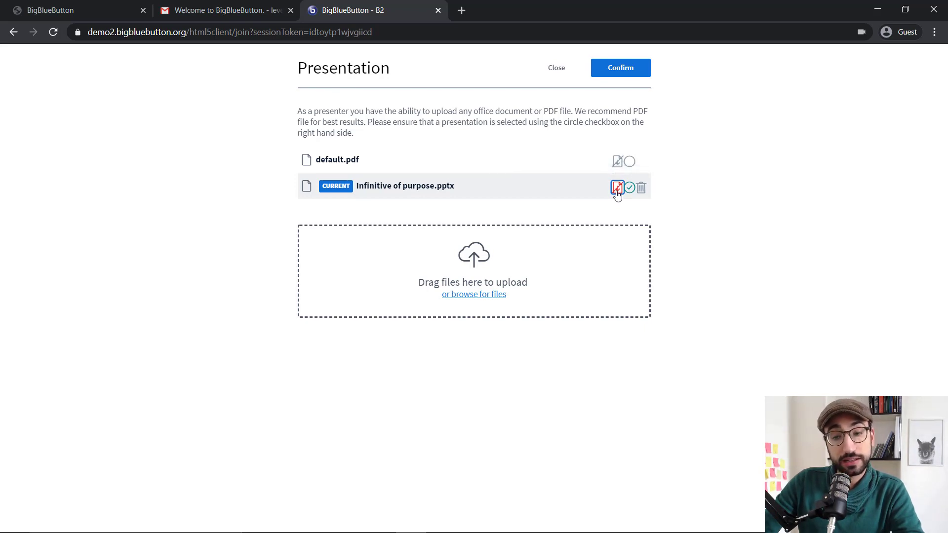
click(617, 188)
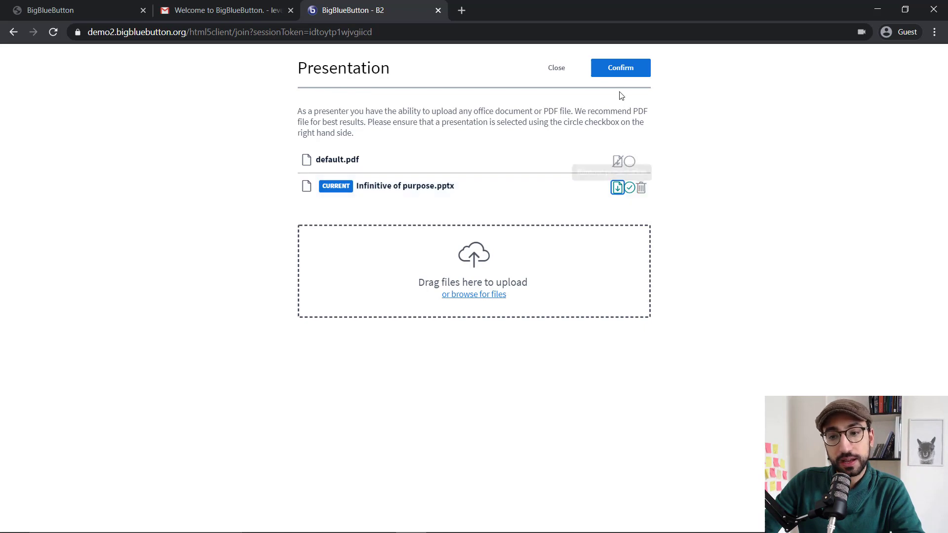
- Confirm the Presentation dialog and advance the deck to Slide 2
click(625, 70)
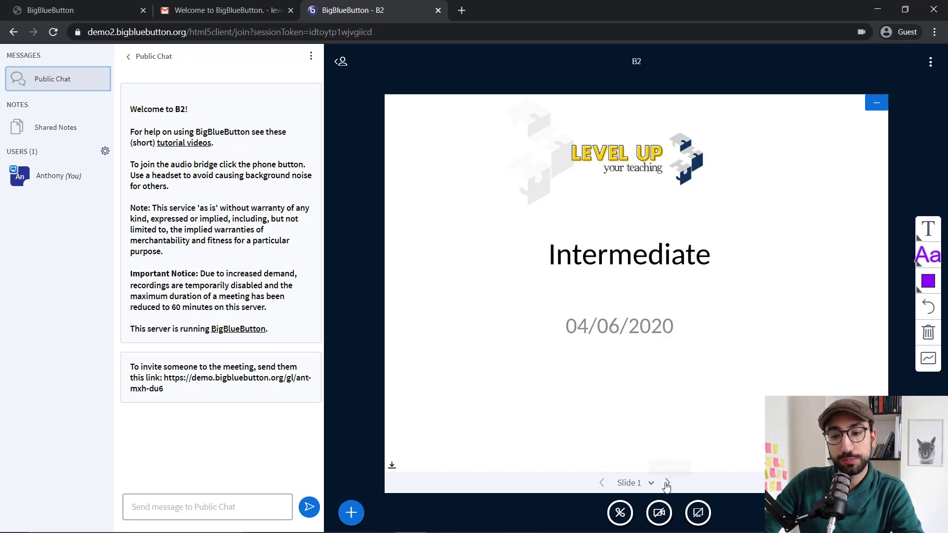
click(667, 483)
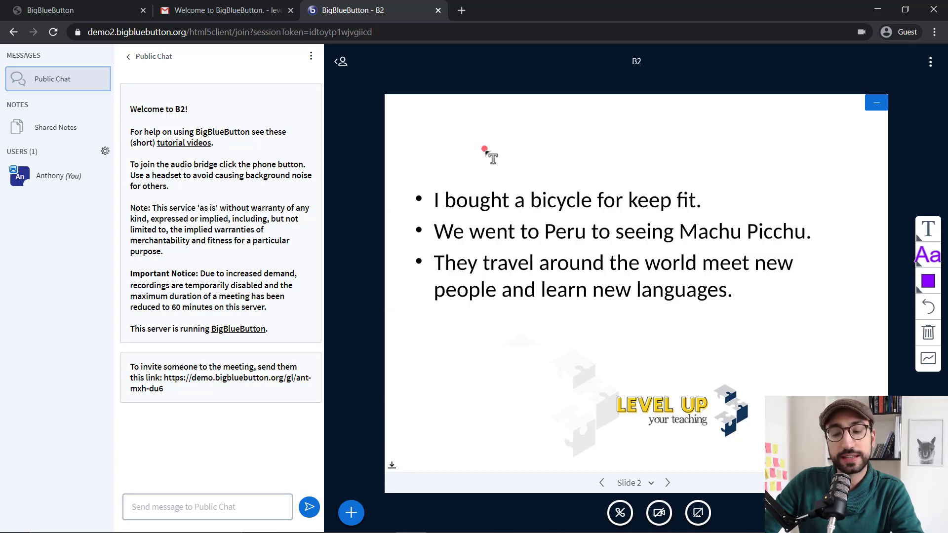
- Go back to Slide 1 and select default.pdf as the presentation to show
click(601, 483)
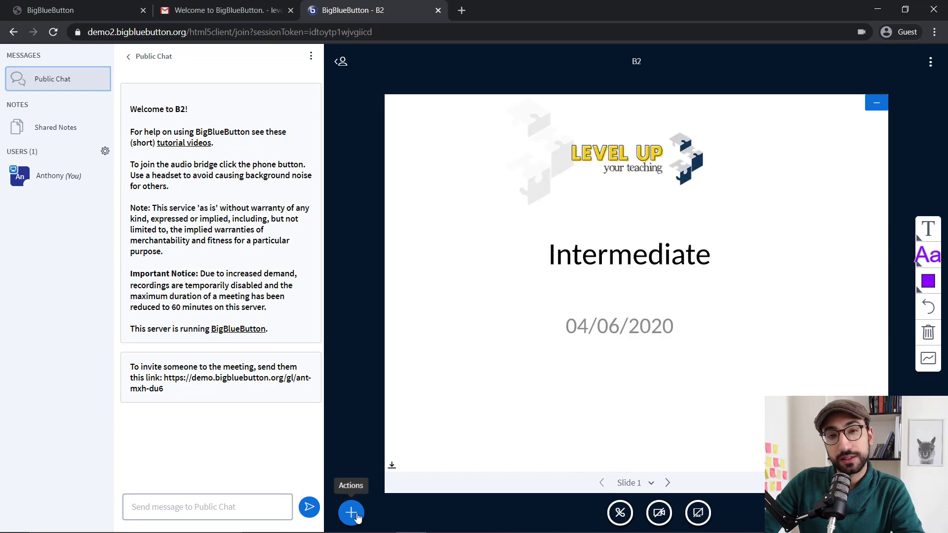
click(351, 514)
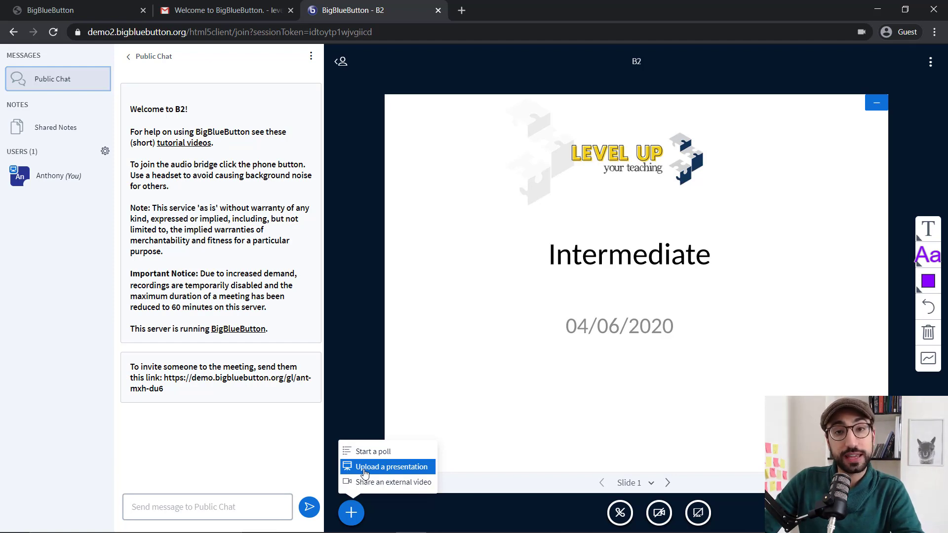
click(365, 471)
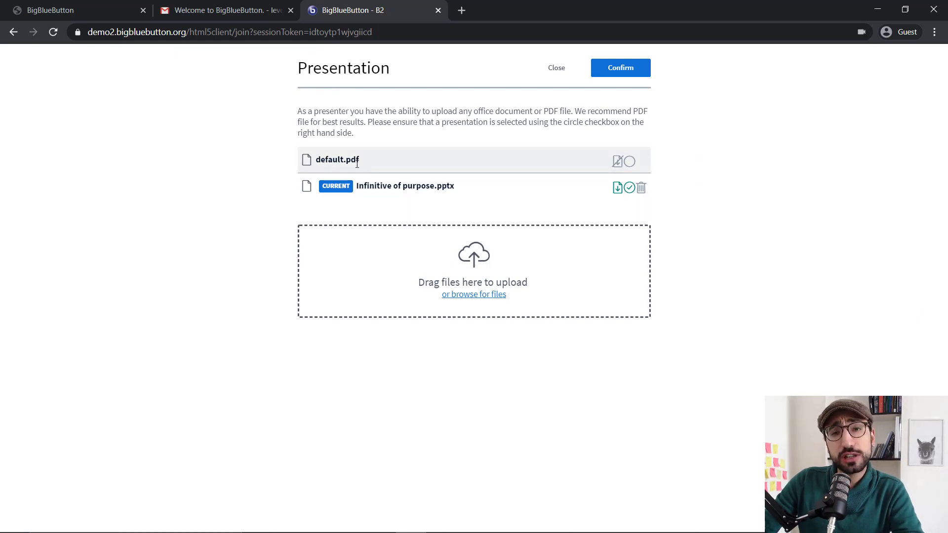
click(630, 162)
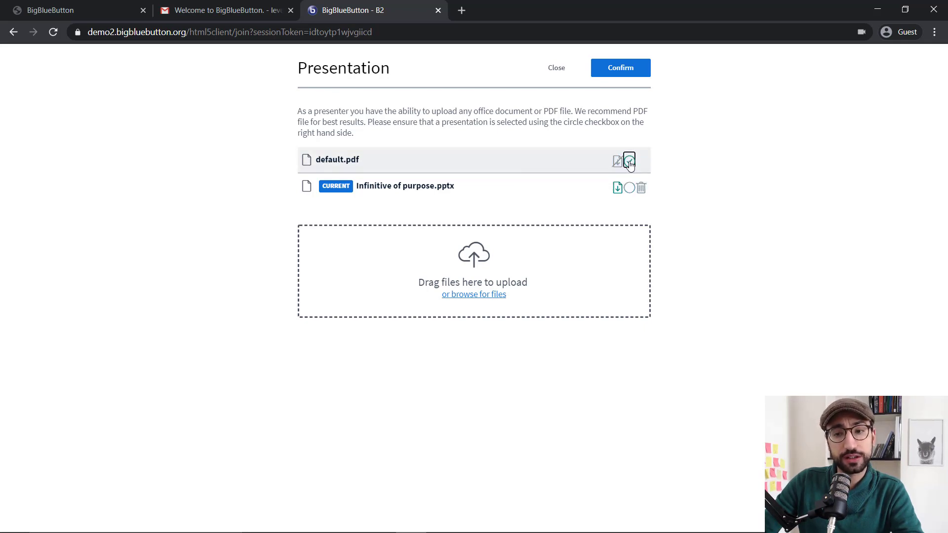
click(625, 74)
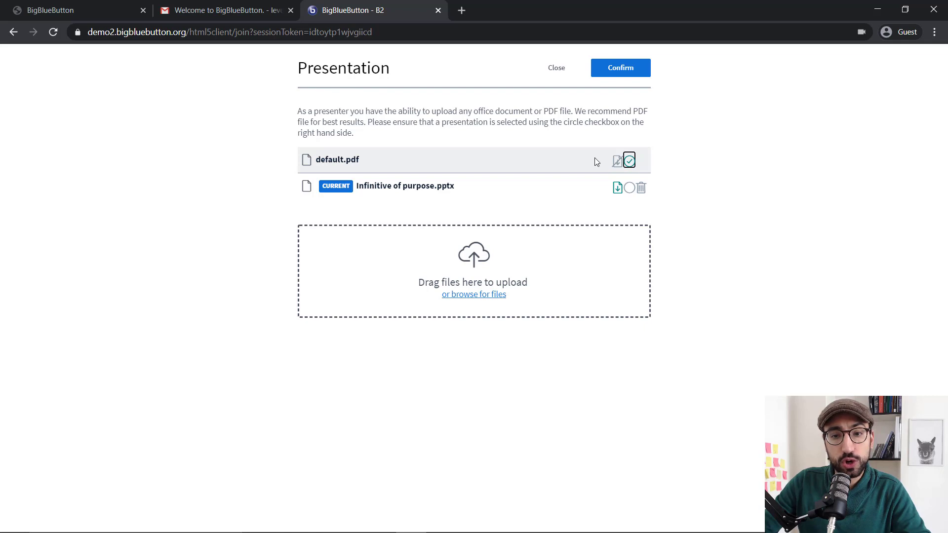
- Confirm default.pdf as the current presentation, showing the Team 1 and Team 2 whiteboard slide
click(633, 70)
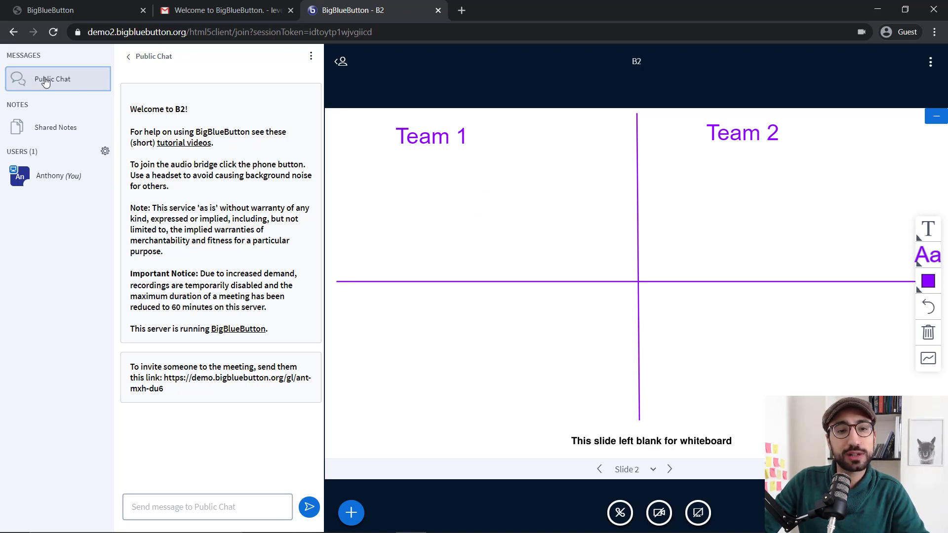
- Hide and reopen the Public Chat, then send the message 'Hello!' to everyone
click(45, 81)
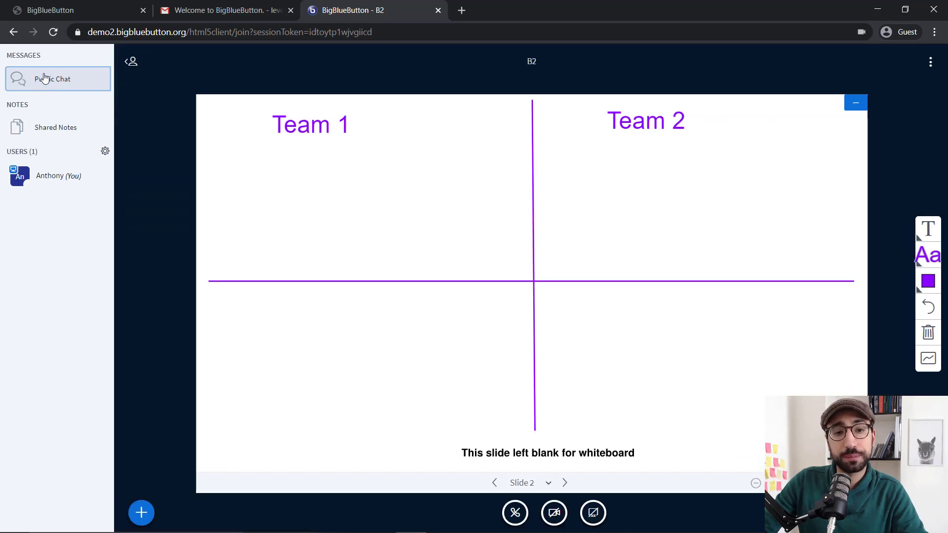
click(45, 78)
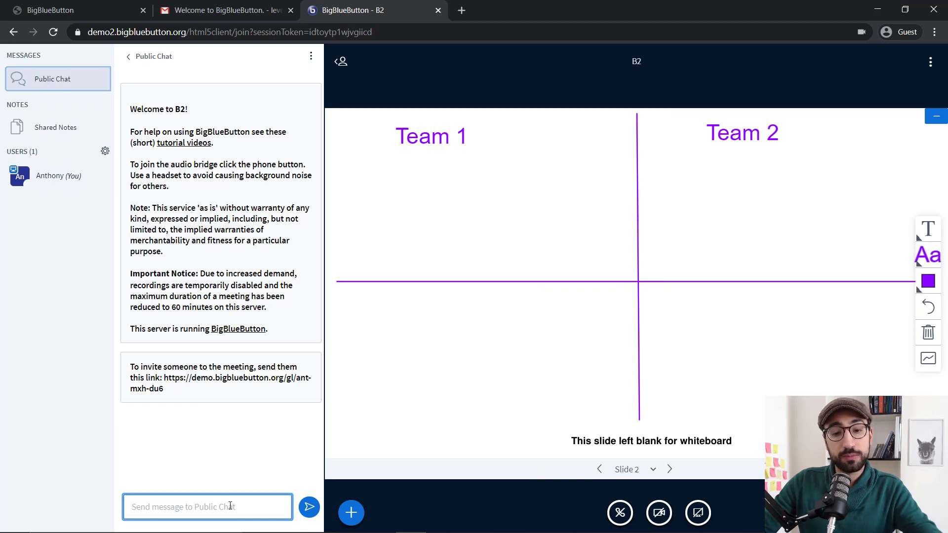
text(H)
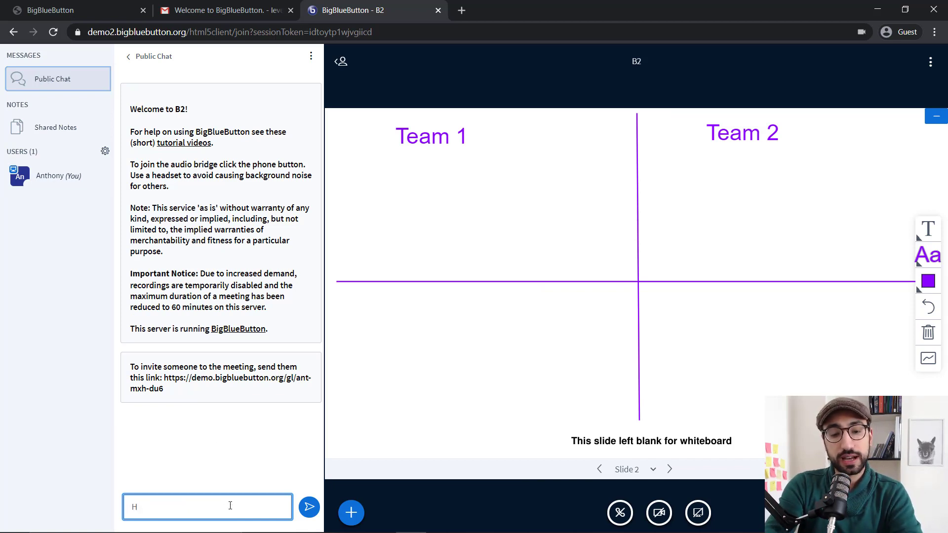
text(ello!)
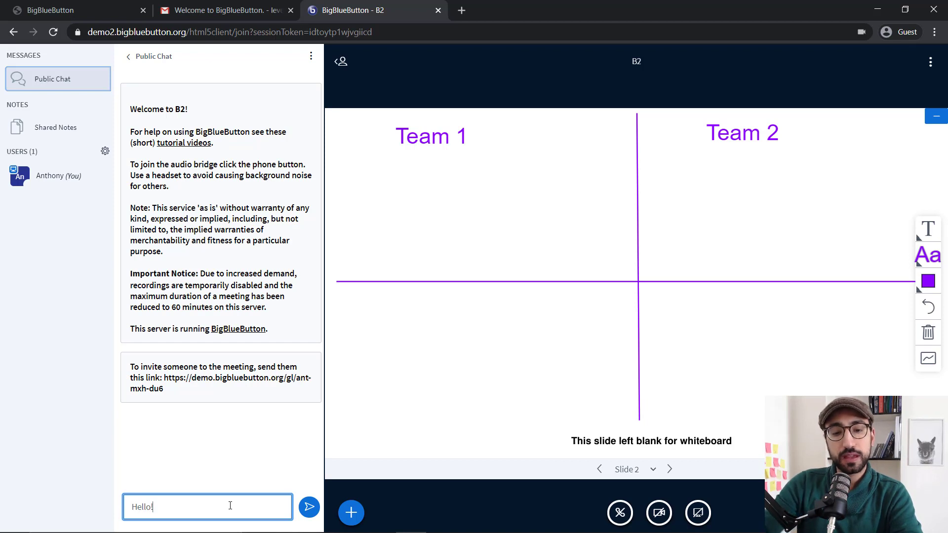
click(310, 505)
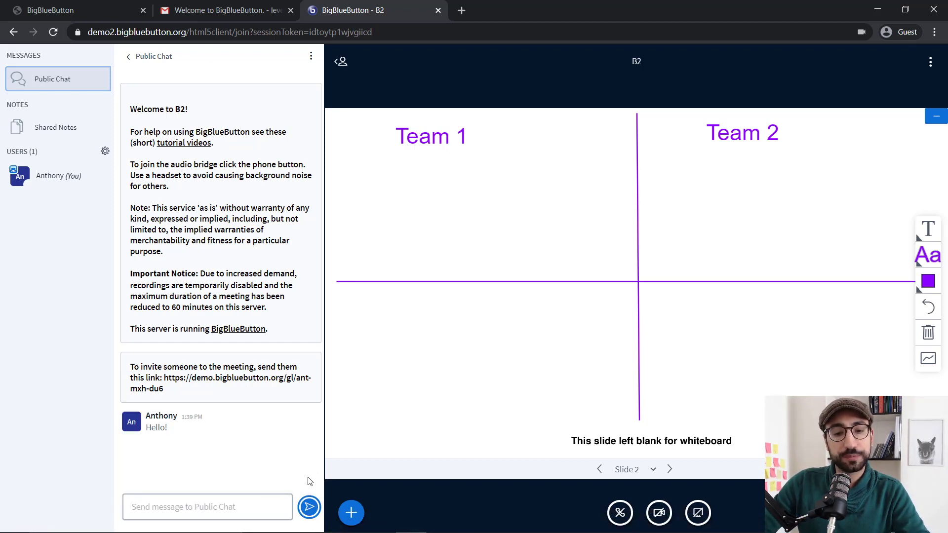
click(309, 59)
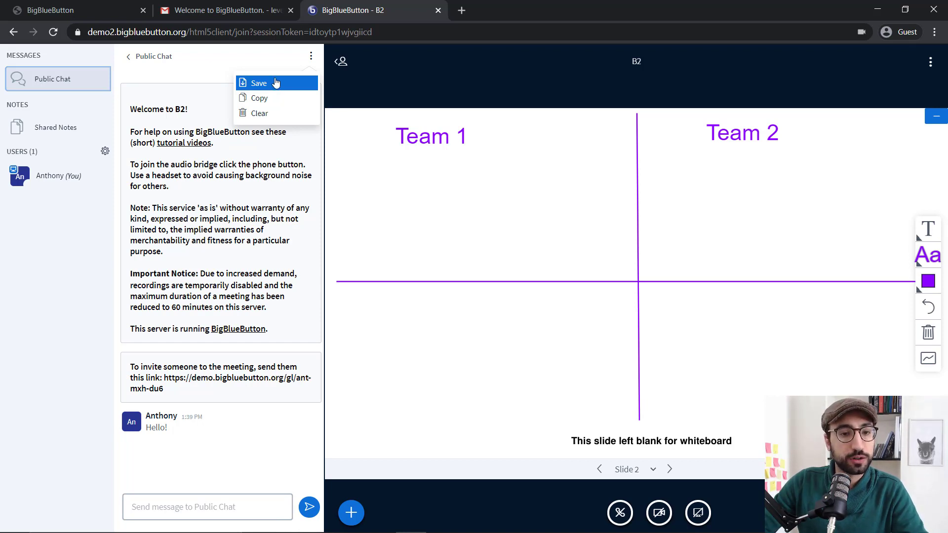
click(270, 61)
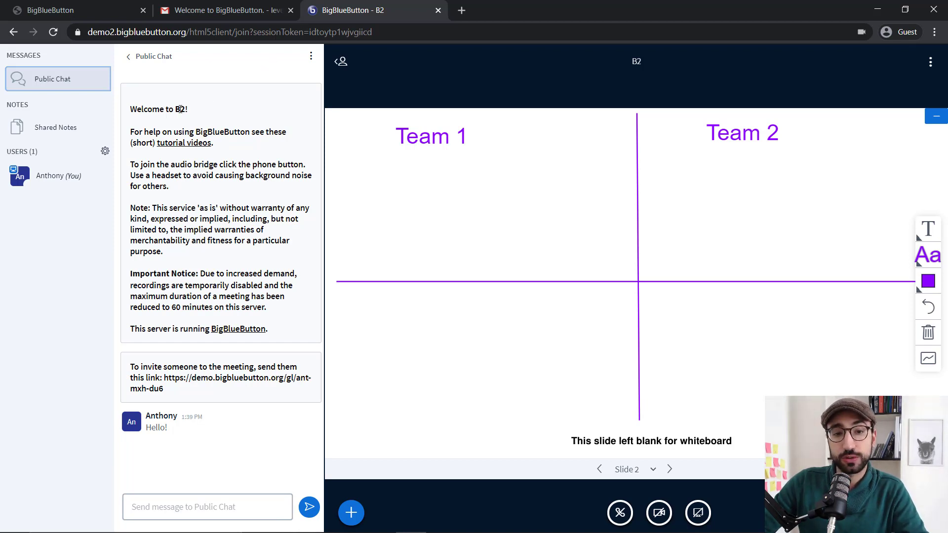
- Open the Shared Notes pad and show its HTML, Plain text, Word, PDF and ODF export options
click(53, 129)
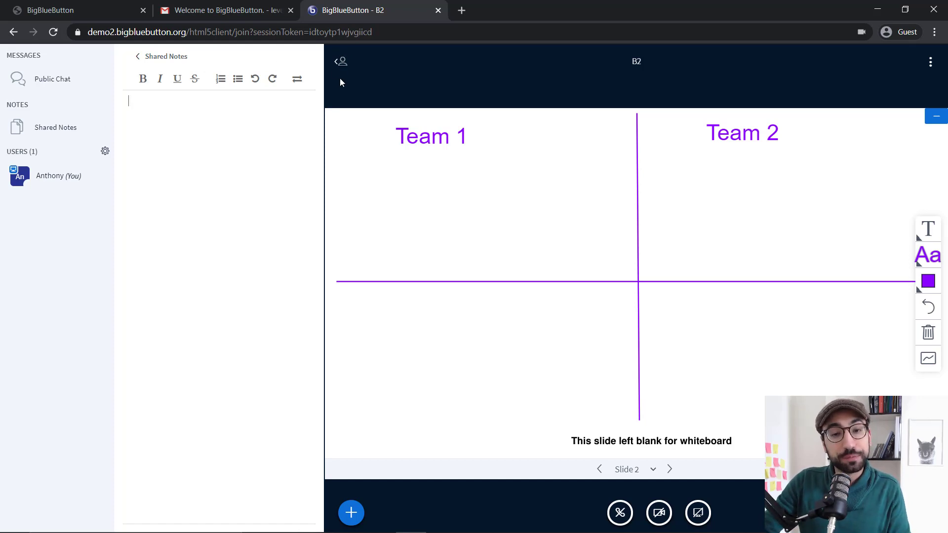
click(298, 80)
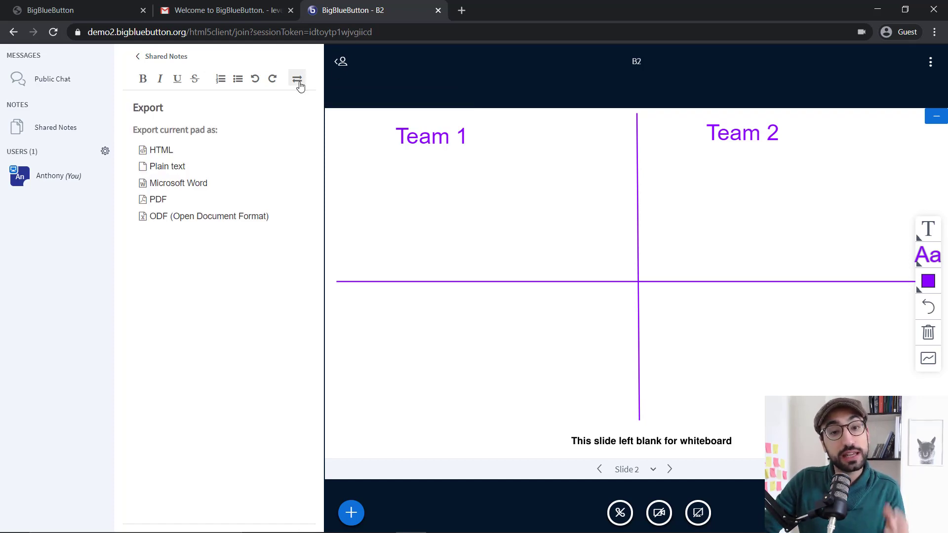
- From your own user entry, show the Set status choices such as Away, Raise and Thumbs up
click(56, 181)
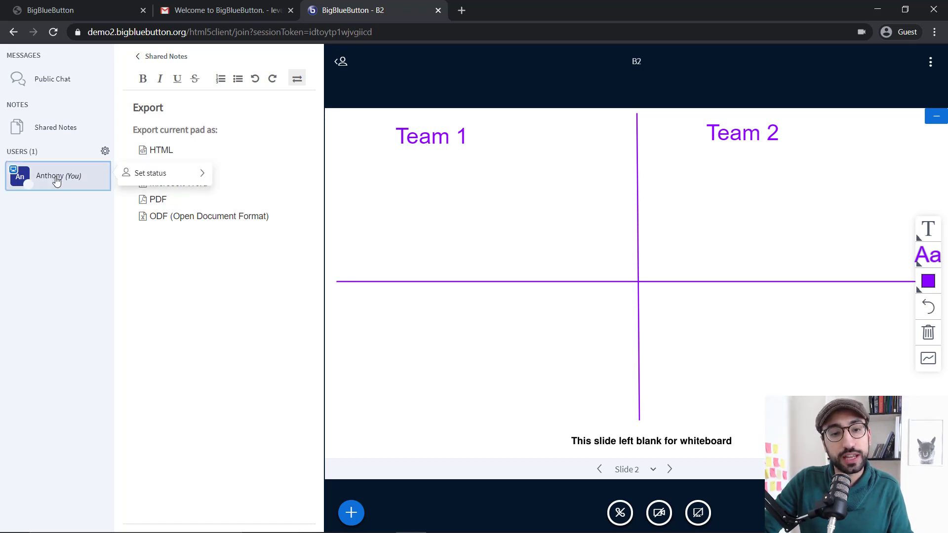
click(172, 177)
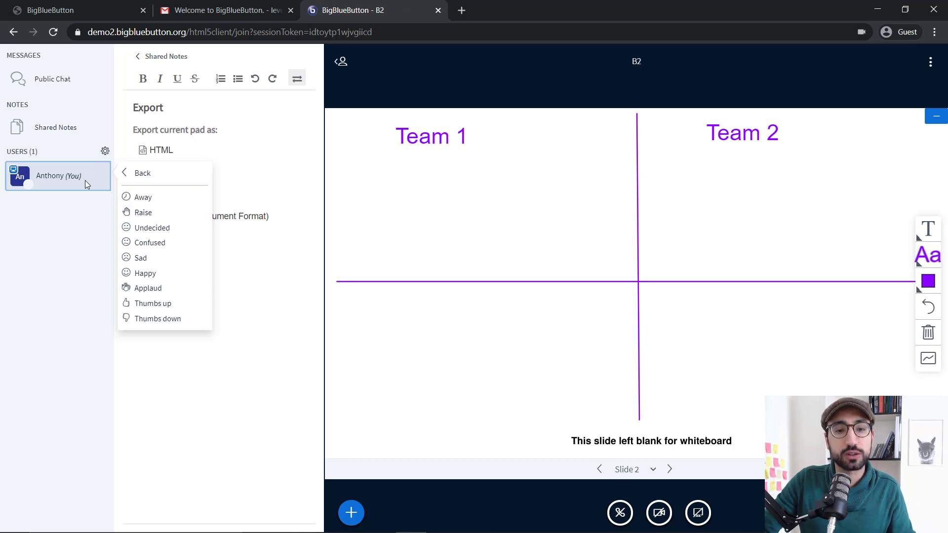
- Dismiss the Set status submenu without choosing any status
click(63, 238)
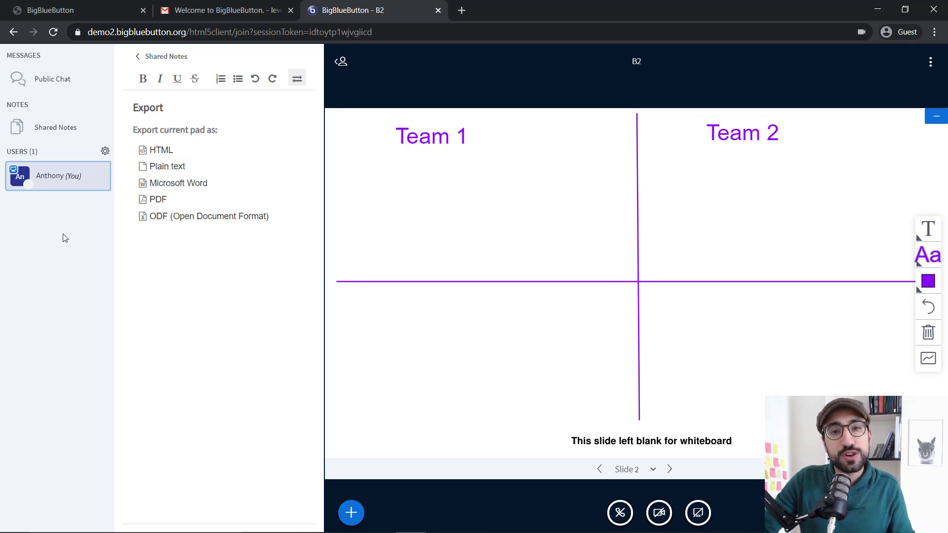